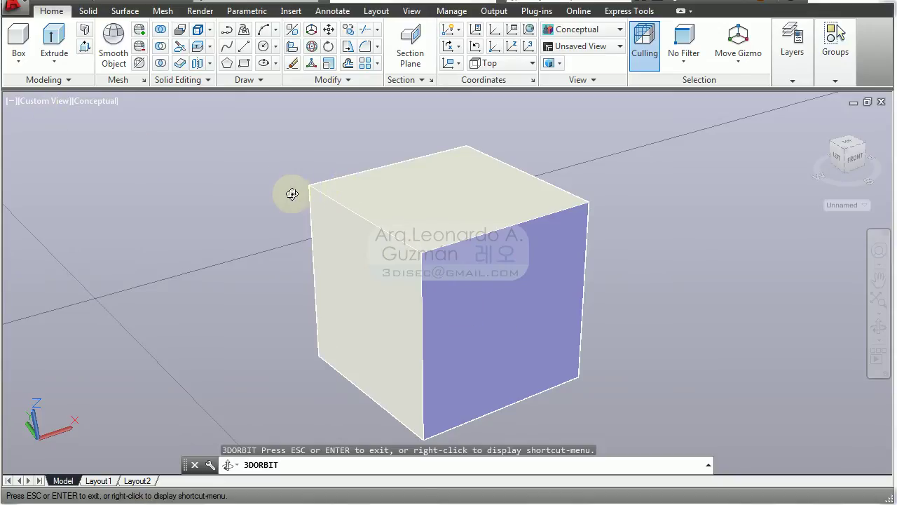
# Step: Exit the 3D orbit and switch the viewport to parallel projection
pyautogui.rightClick(241, 184)
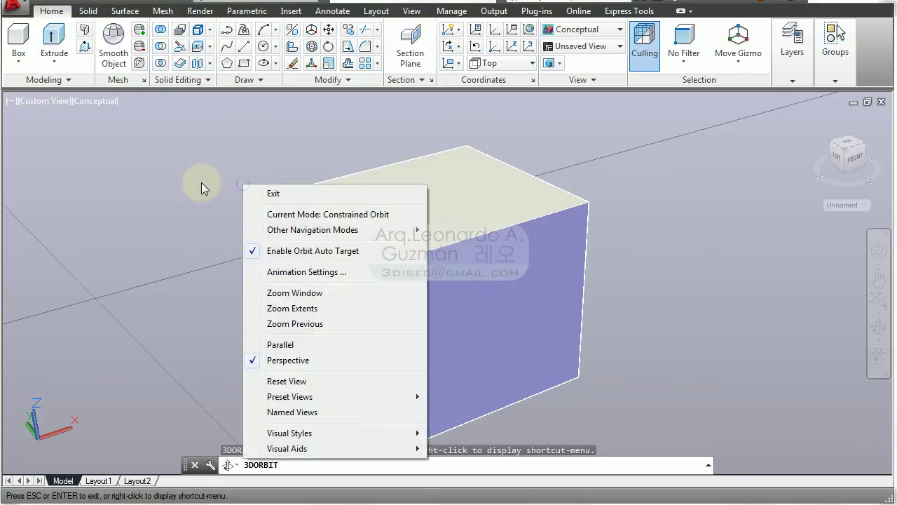
pyautogui.click(46, 102)
pyautogui.press('Escape')
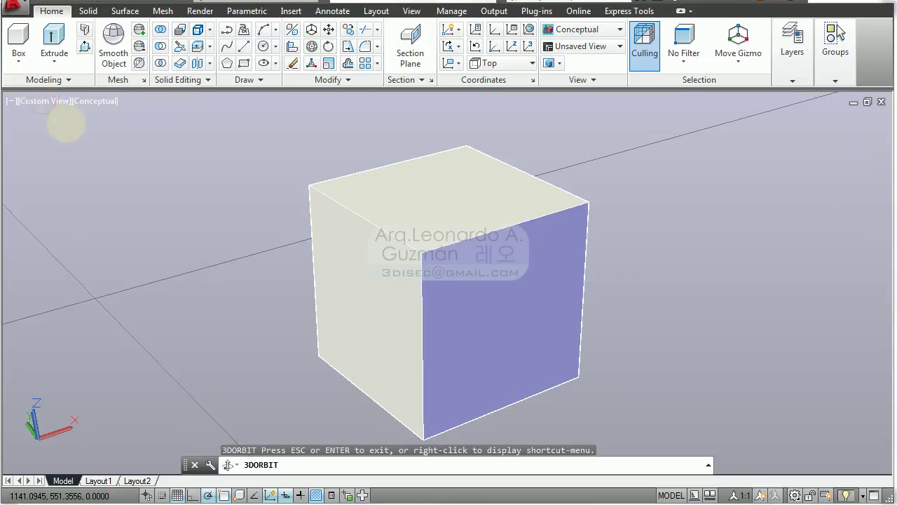
pyautogui.click(48, 103)
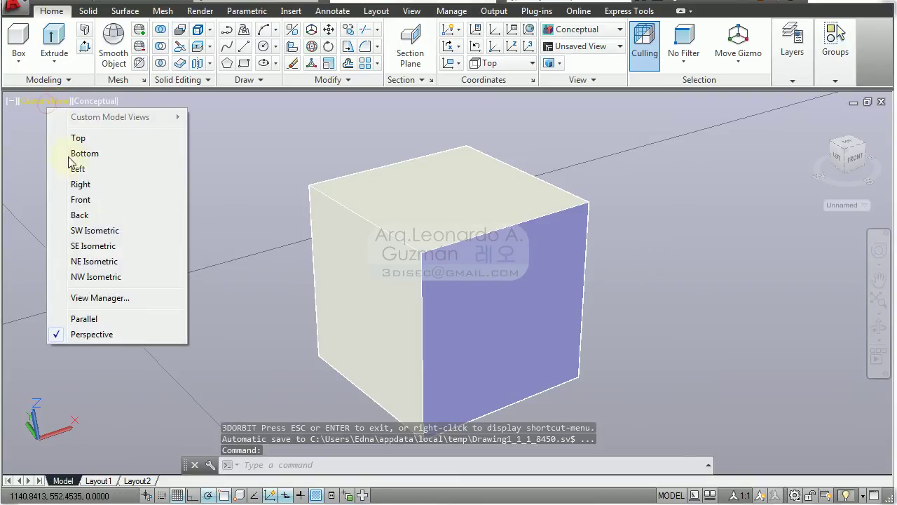
pyautogui.click(114, 319)
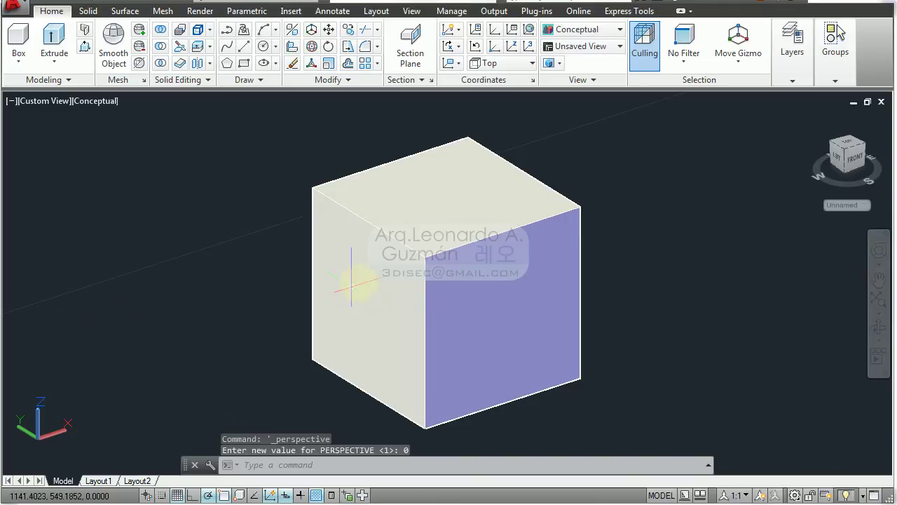
# Step: Erase the cube and set the view to SW Isometric
pyautogui.press('Delete')
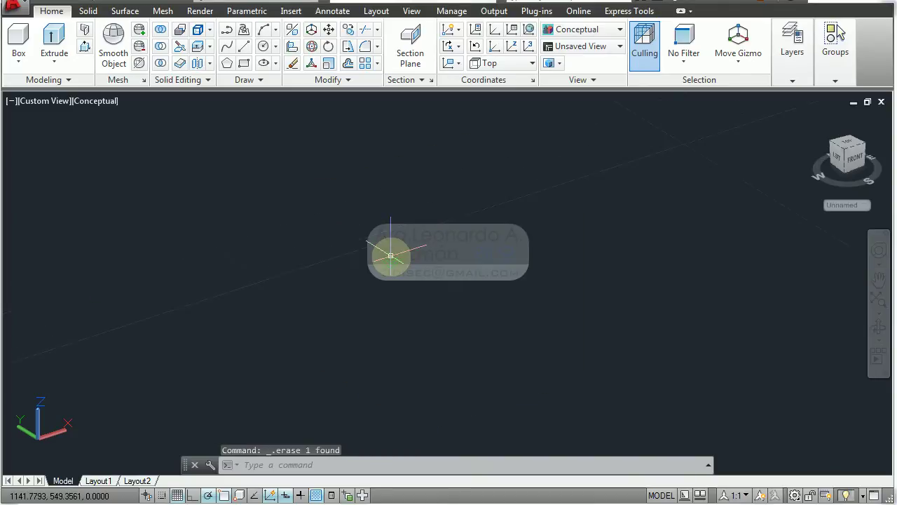
pyautogui.moveTo(398, 278); pyautogui.dragTo(306, 249, button='middle')
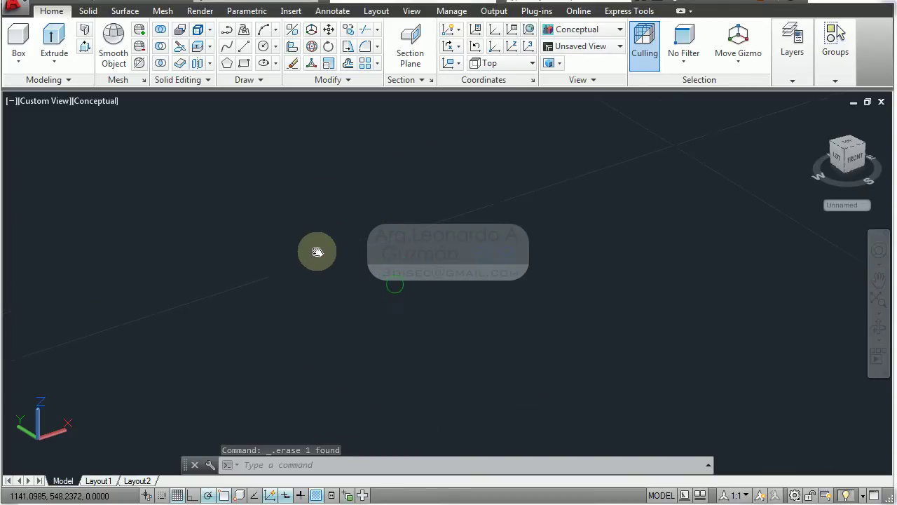
pyautogui.click(45, 103)
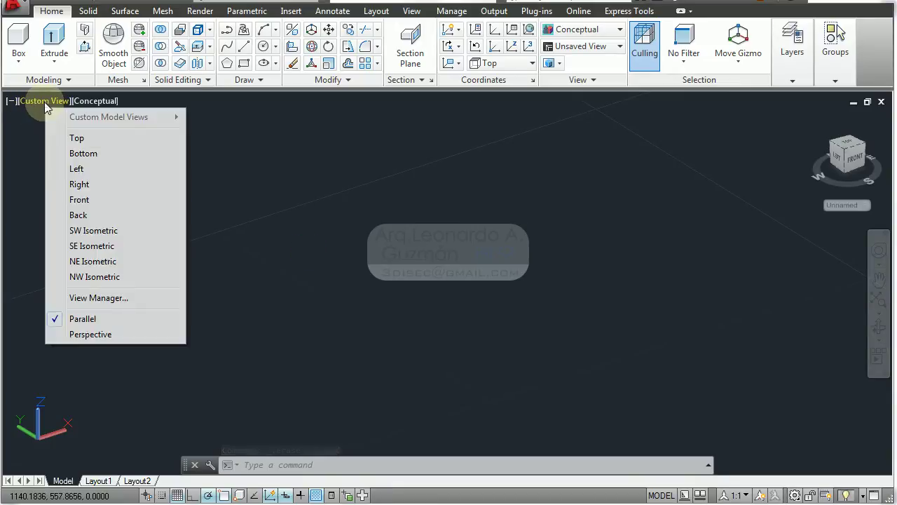
pyautogui.click(85, 233)
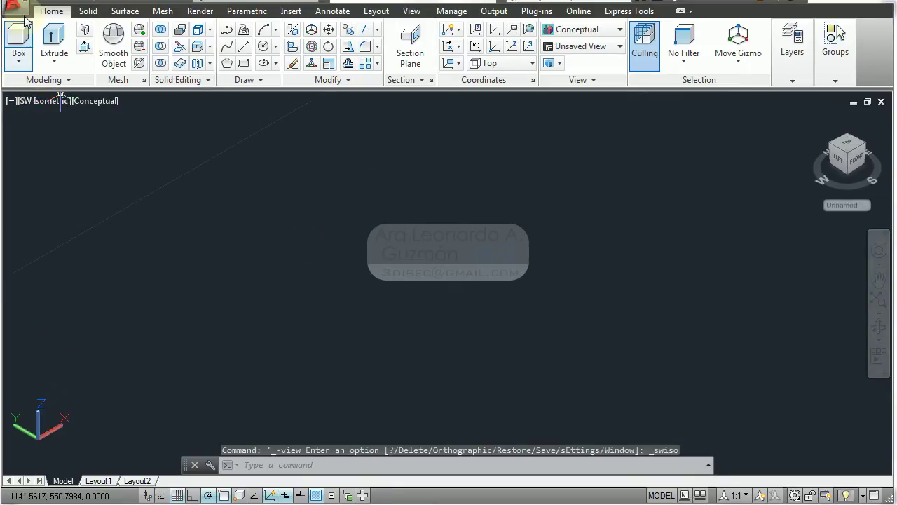
# Step: Draw a box 1 long, 1 wide and 0.5 high
pyautogui.click(18, 61)
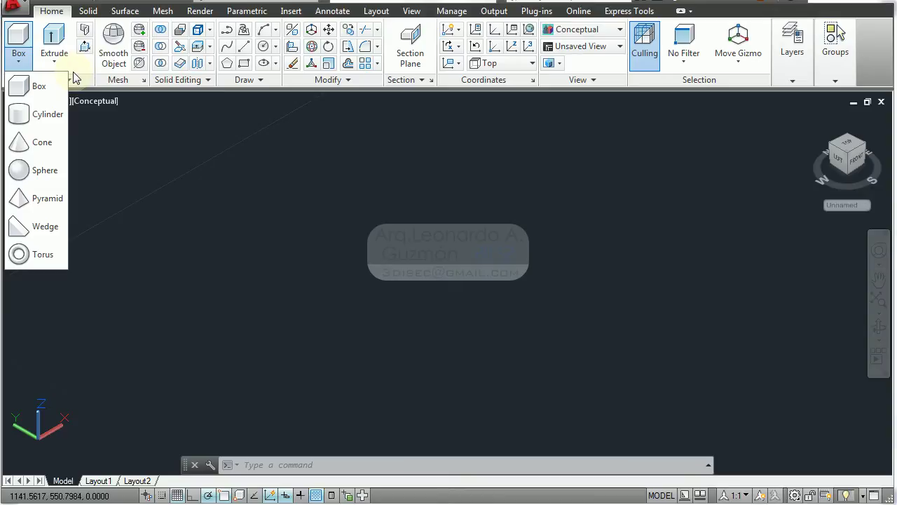
pyautogui.click(35, 87)
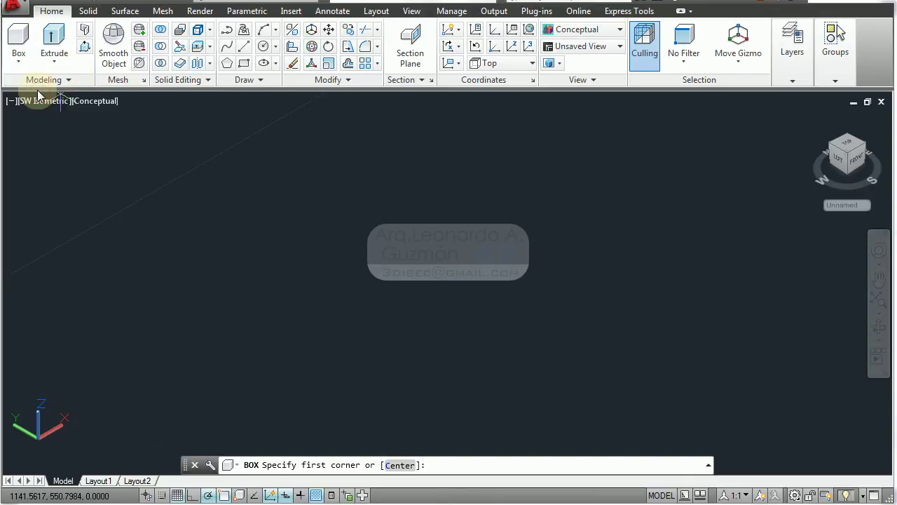
pyautogui.click(335, 379)
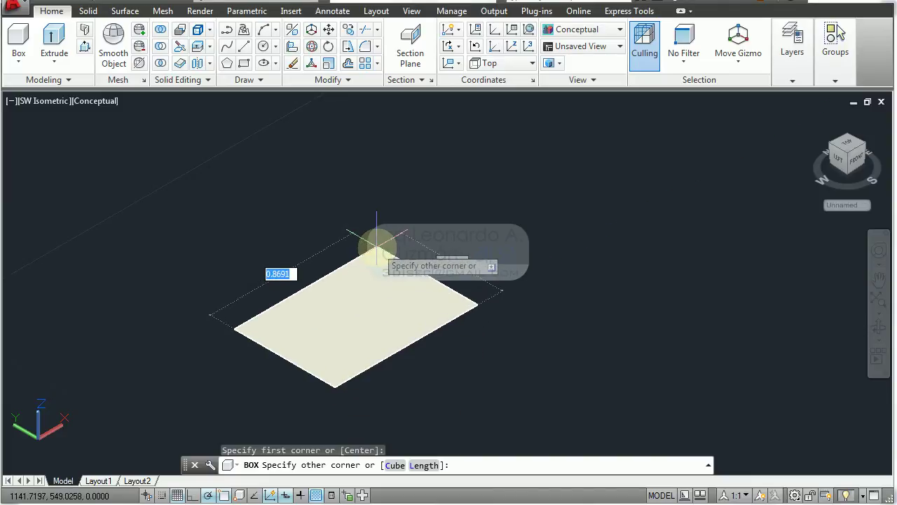
pyautogui.press('Tab')
pyautogui.write('1')
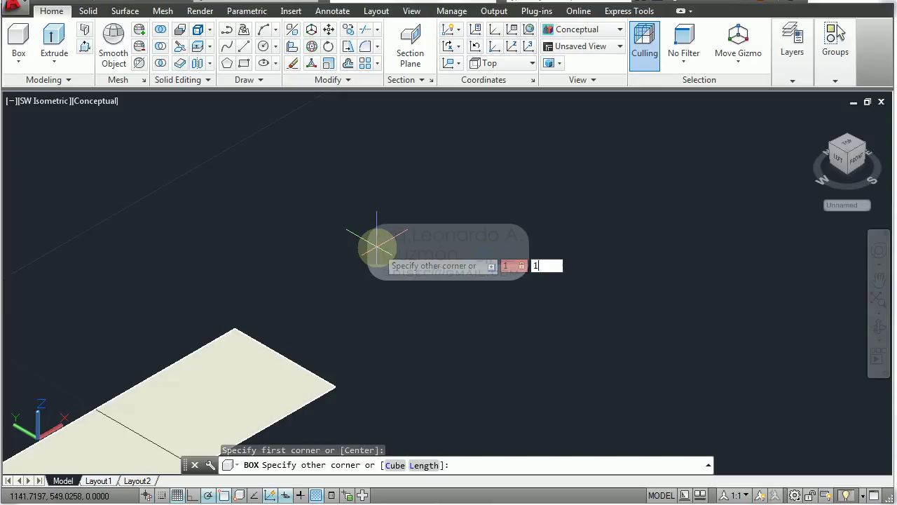
pyautogui.press('Tab')
pyautogui.write('0.5')
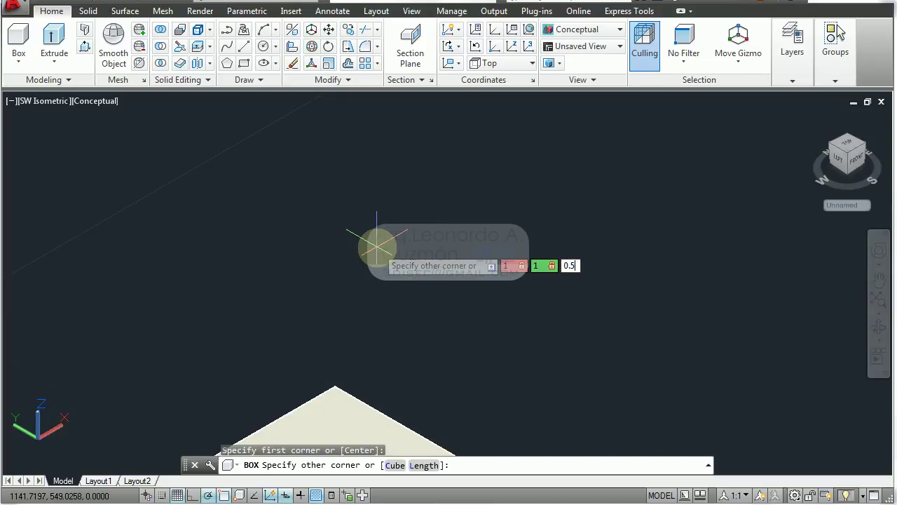
pyautogui.press('Return')
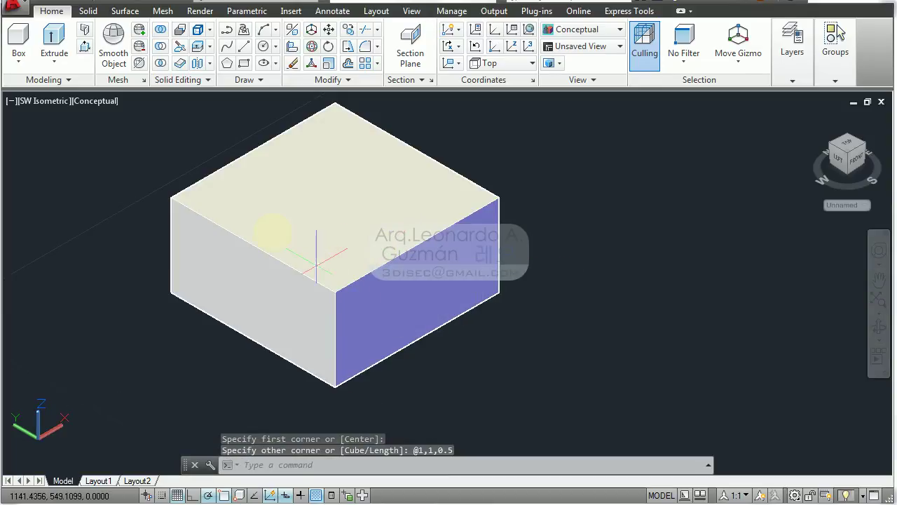
# Step: Draw a cylinder of height 0.5 beside the box
pyautogui.moveTo(235, 211); pyautogui.dragTo(92, 204, button='middle')
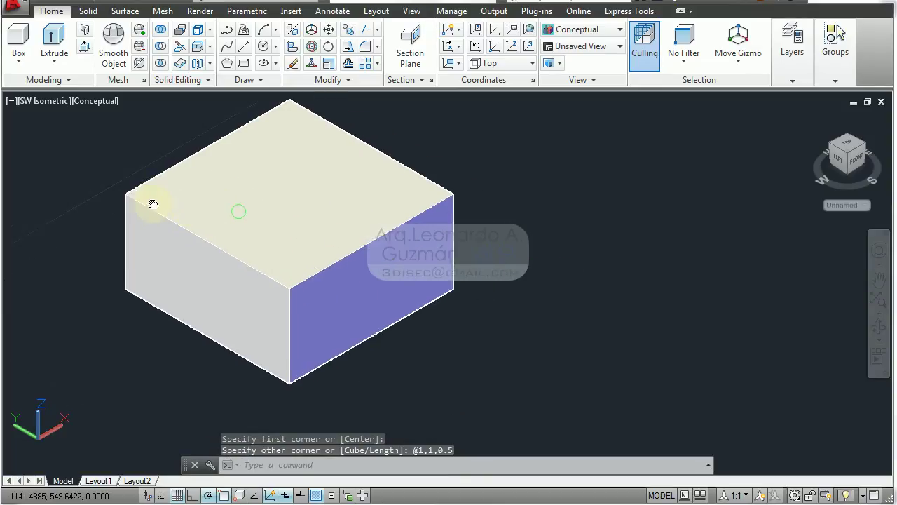
pyautogui.click(21, 66)
pyautogui.click(38, 114)
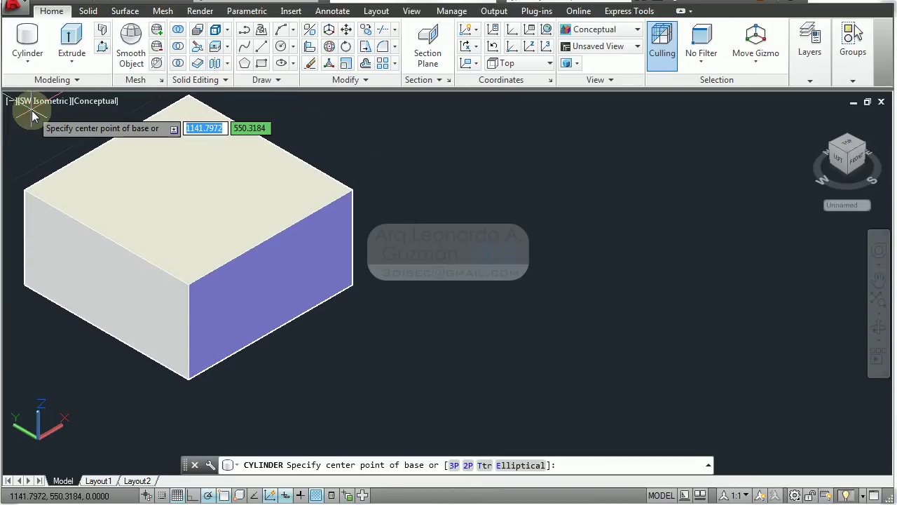
pyautogui.click(569, 274)
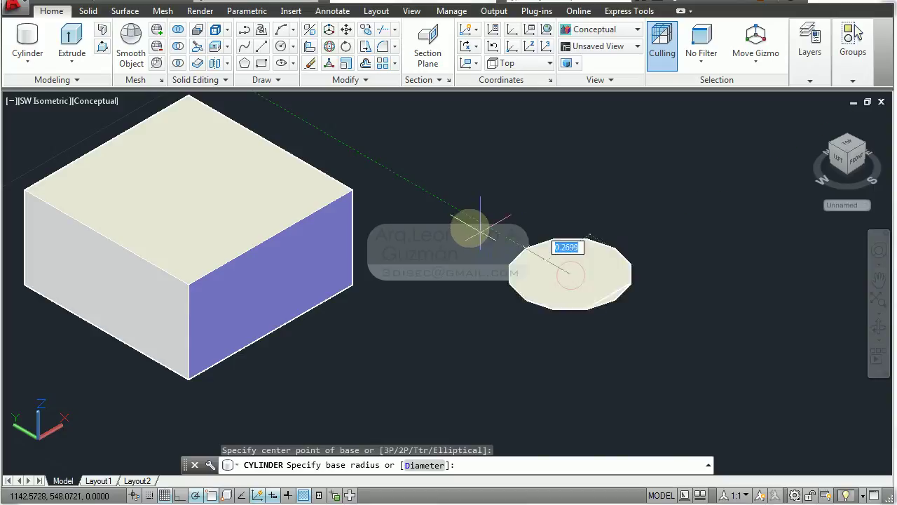
pyautogui.click(459, 223)
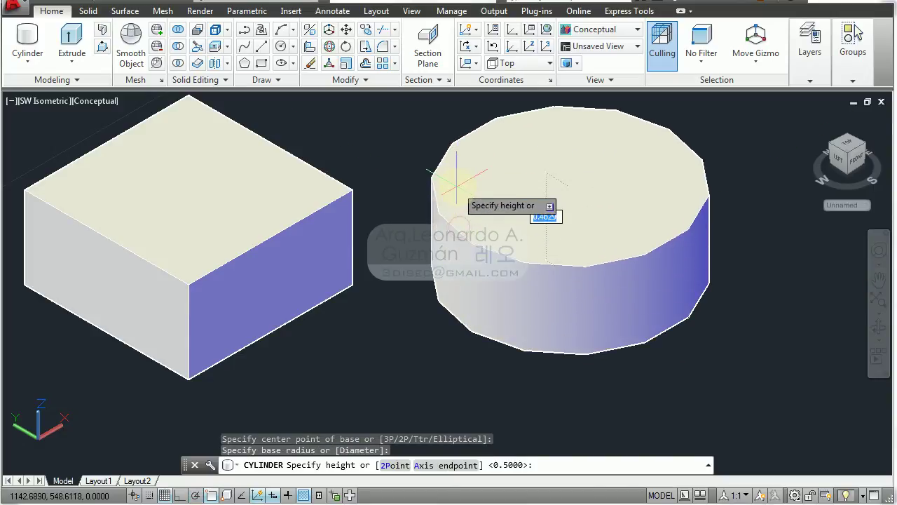
pyautogui.press('Return')
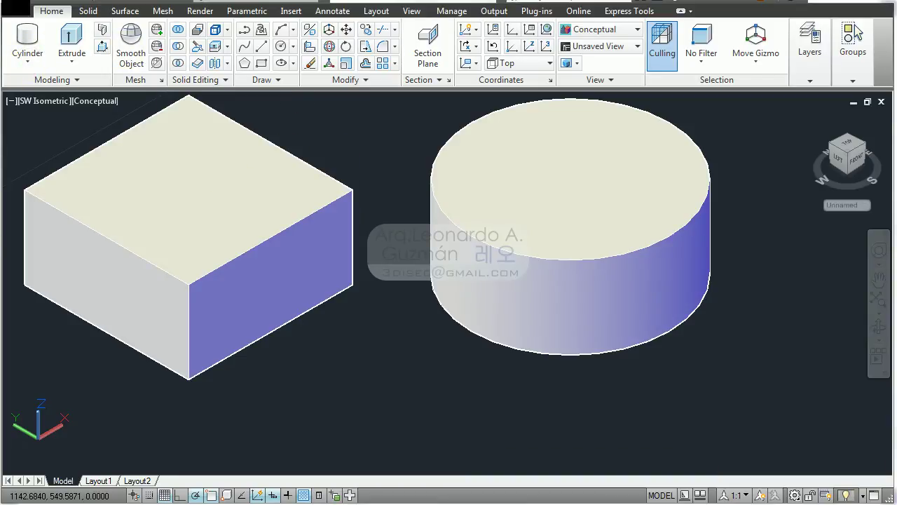
pyautogui.click(33, 65)
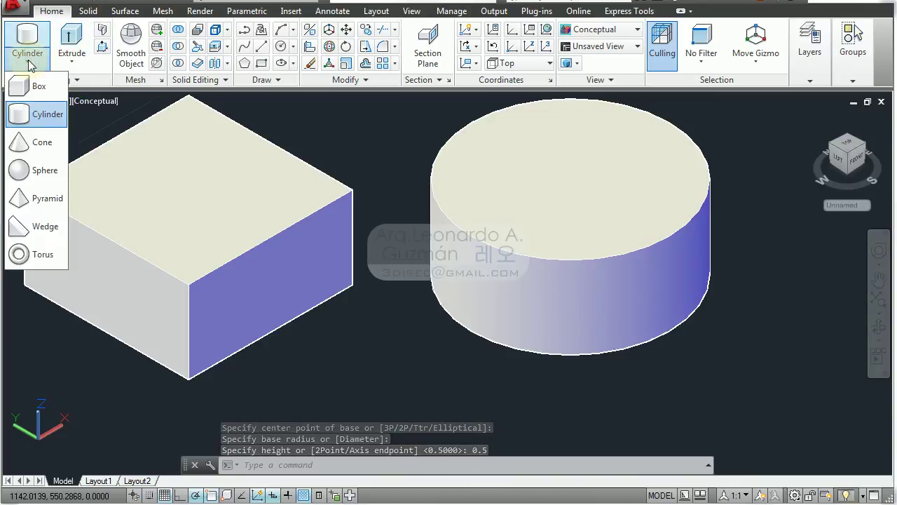
# Step: Draw a cone below the box by picking base centre, radius and height
pyautogui.click(33, 142)
pyautogui.scroll(-3, 252, 181)
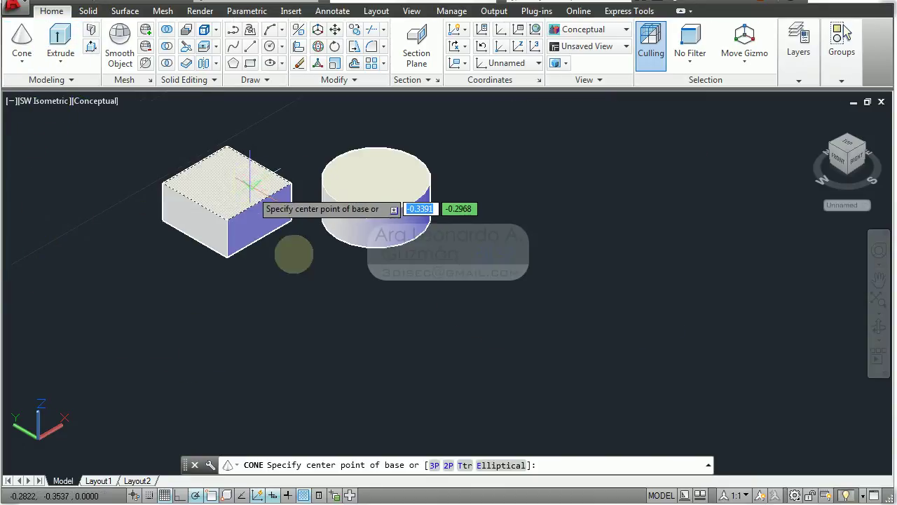
pyautogui.click(293, 346)
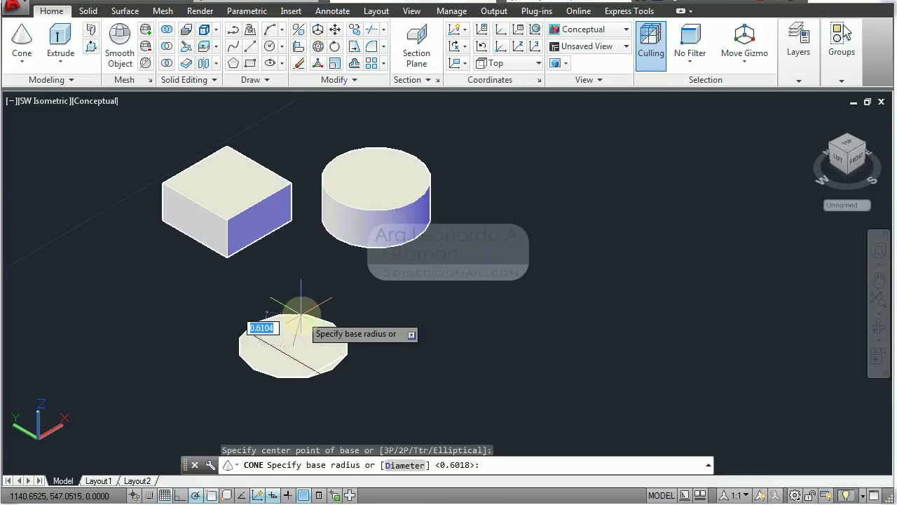
pyautogui.click(300, 314)
pyautogui.click(297, 268)
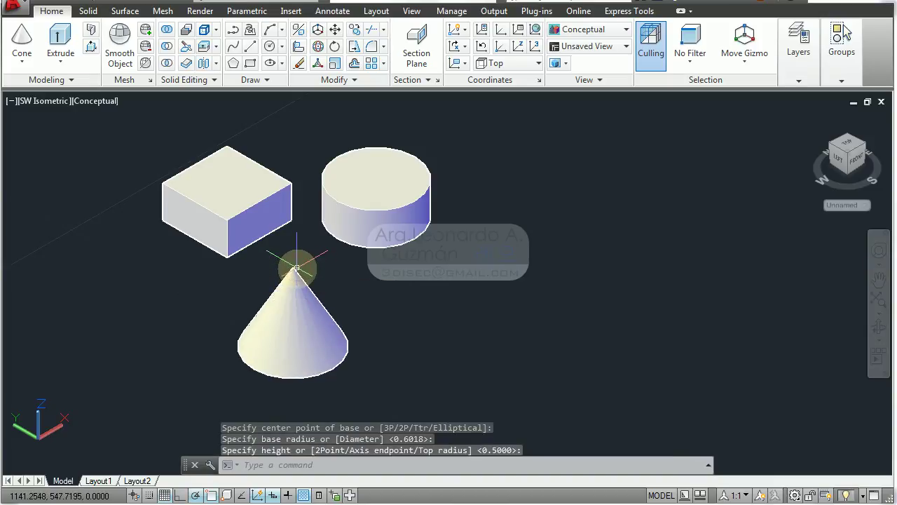
# Step: Draw a sphere by picking its centre and radius
pyautogui.click(22, 61)
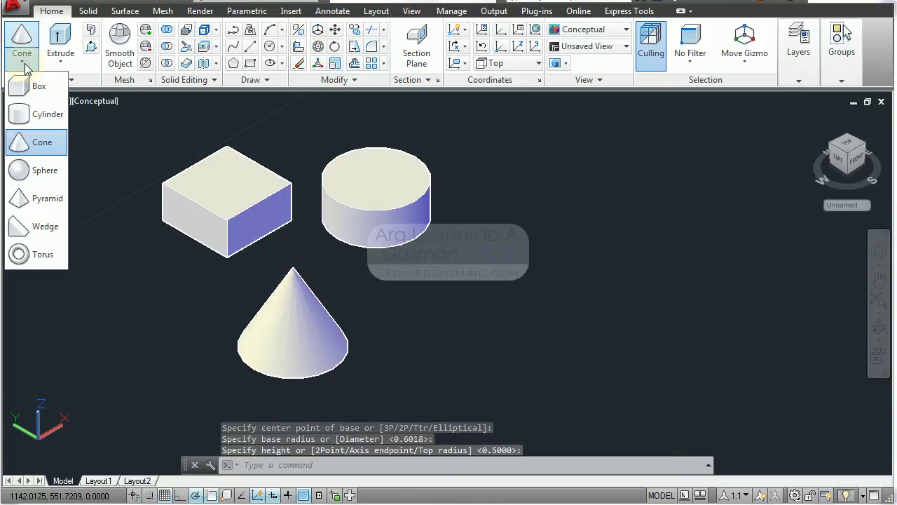
pyautogui.click(32, 170)
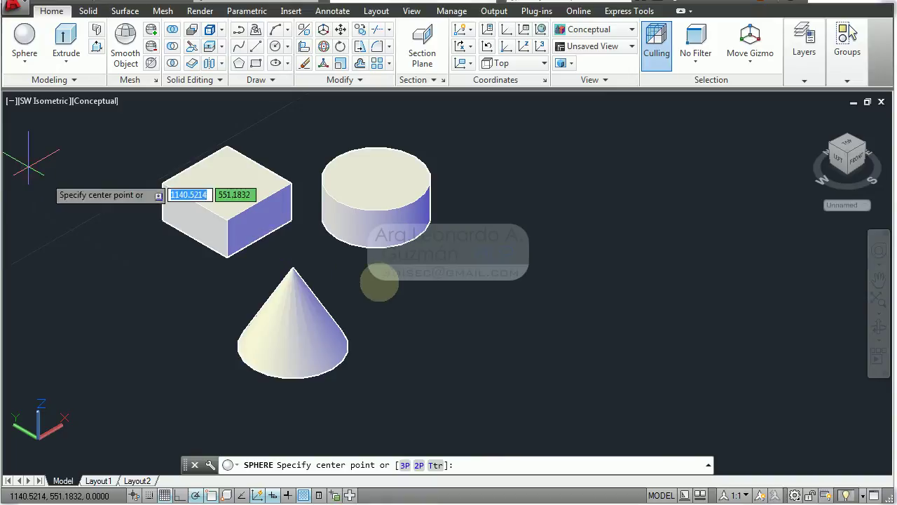
pyautogui.click(378, 280)
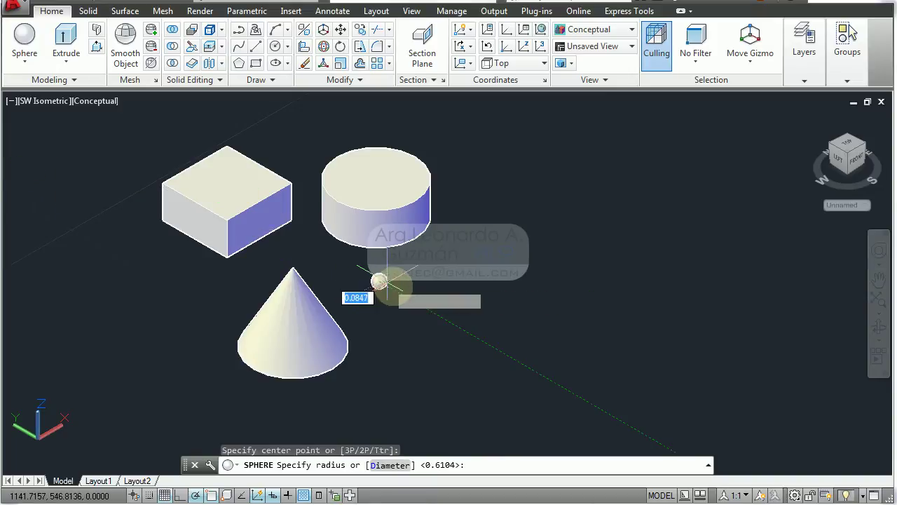
pyautogui.click(402, 290)
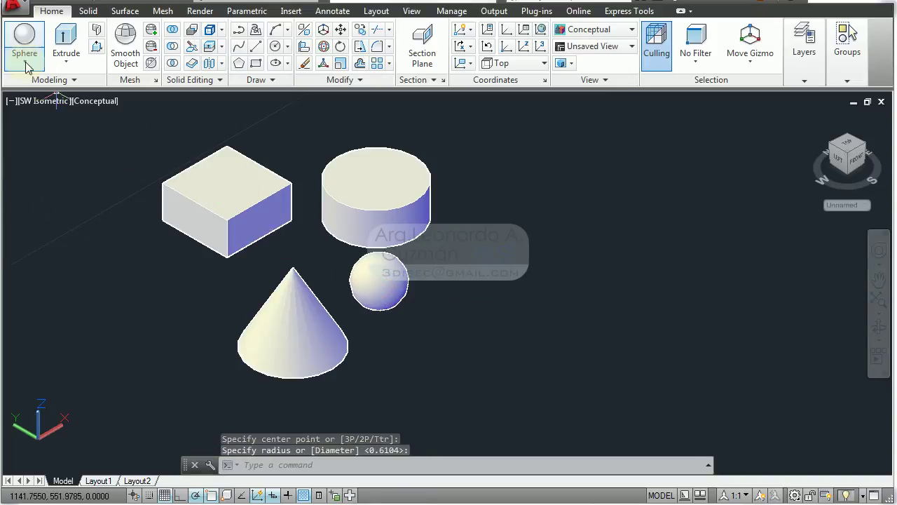
# Step: Draw a three-sided pyramid by picking base centre, radius and height
pyautogui.click(24, 61)
pyautogui.click(39, 198)
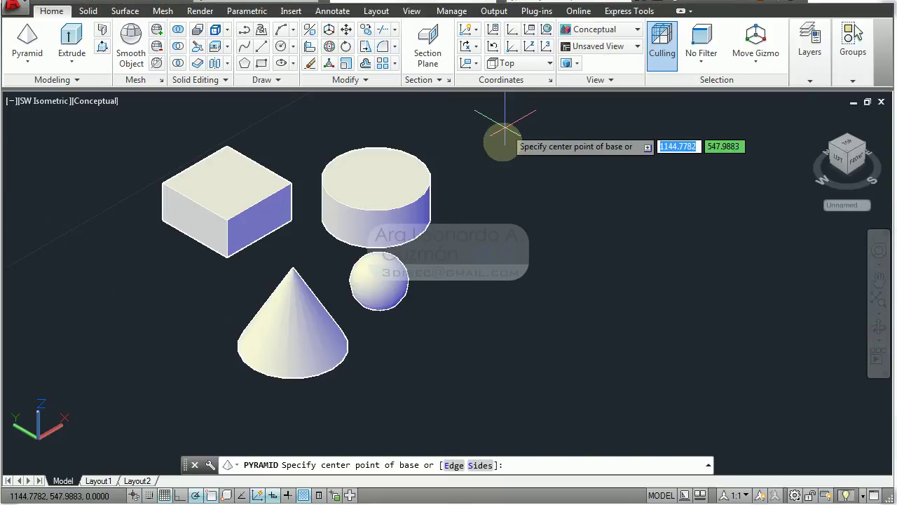
pyautogui.click(481, 465)
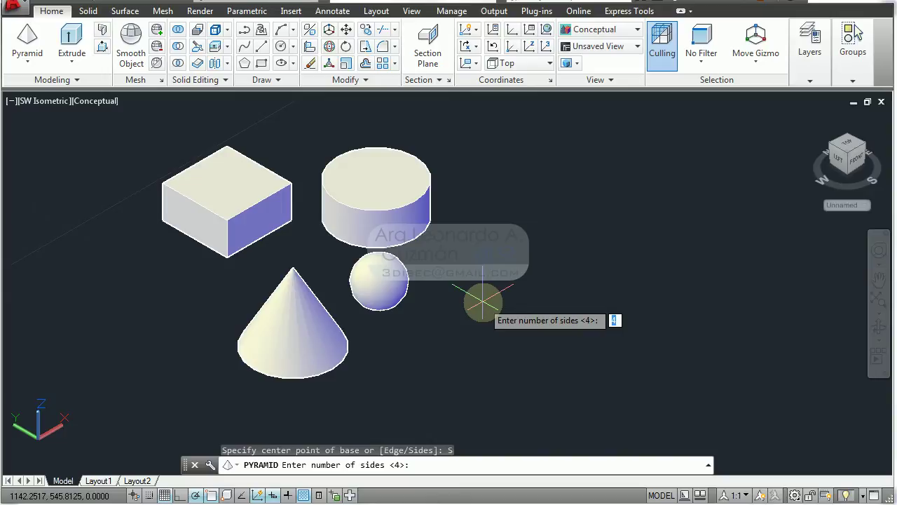
pyautogui.write('3')
pyautogui.press('Return')
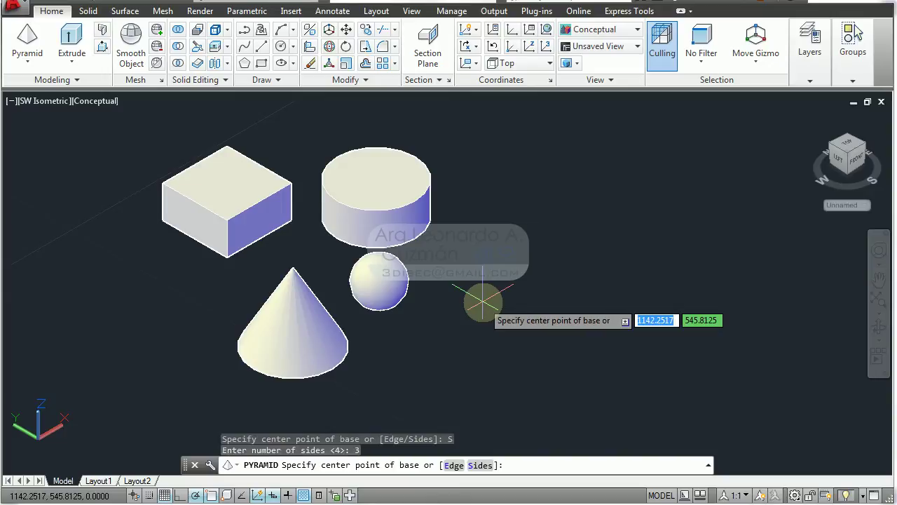
pyautogui.click(495, 338)
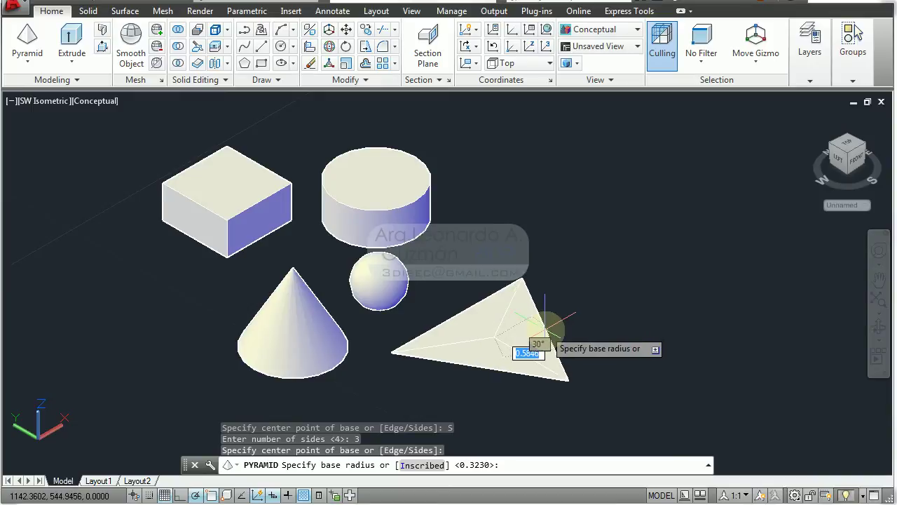
pyautogui.click(545, 326)
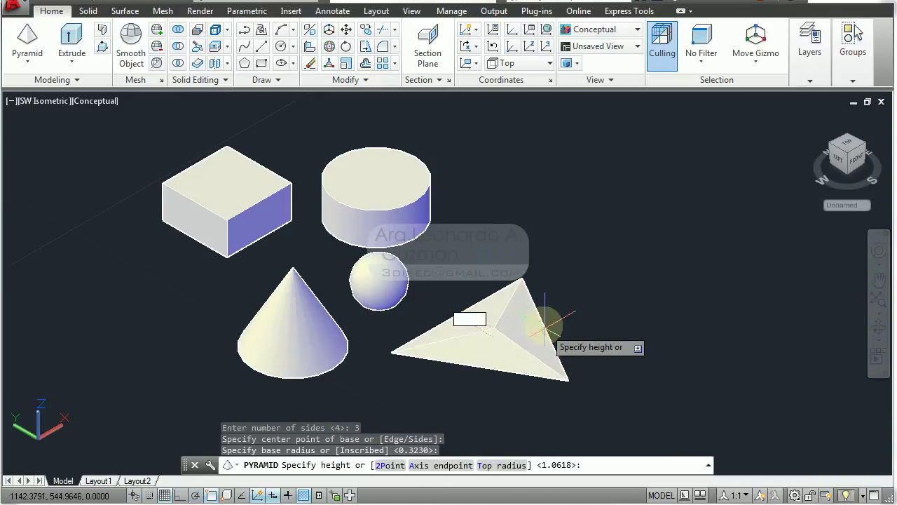
pyautogui.click(530, 253)
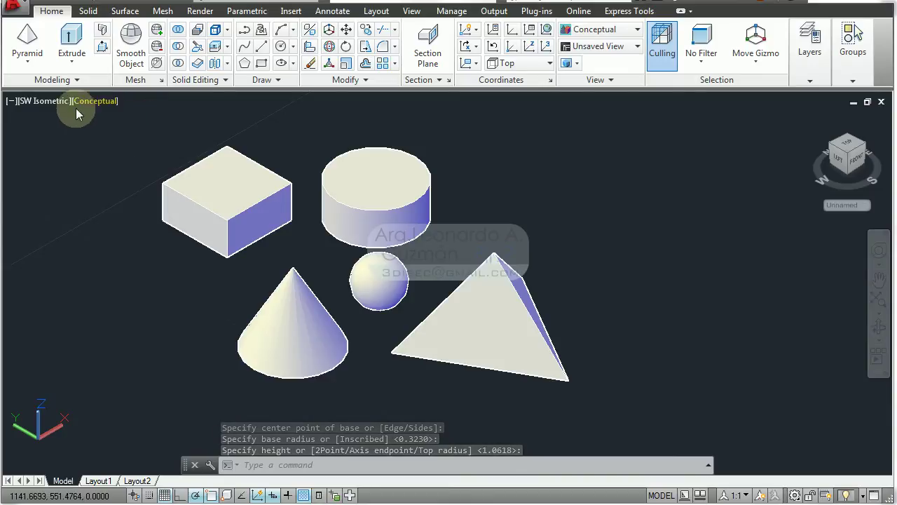
pyautogui.click(28, 58)
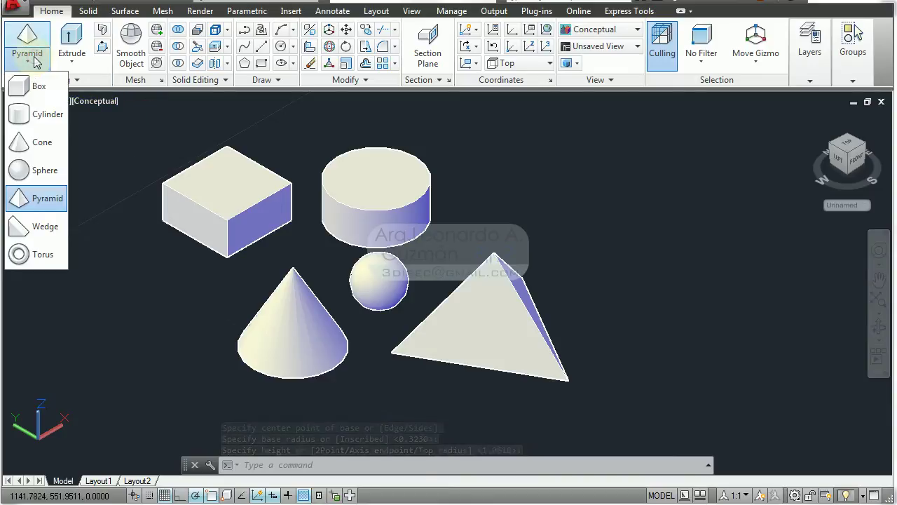
# Step: Draw a wedge by picking two base corners and a height
pyautogui.click(44, 226)
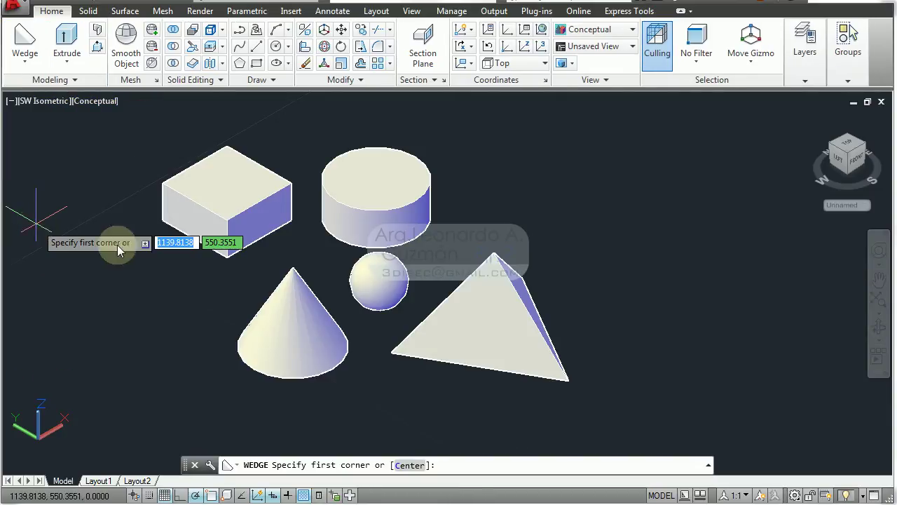
pyautogui.moveTo(250, 240); pyautogui.dragTo(397, 201, button='middle')
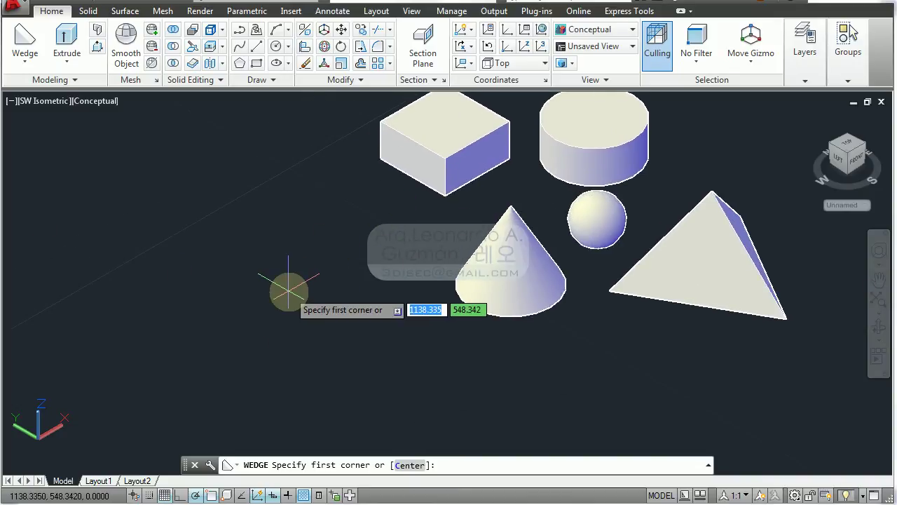
pyautogui.click(288, 288)
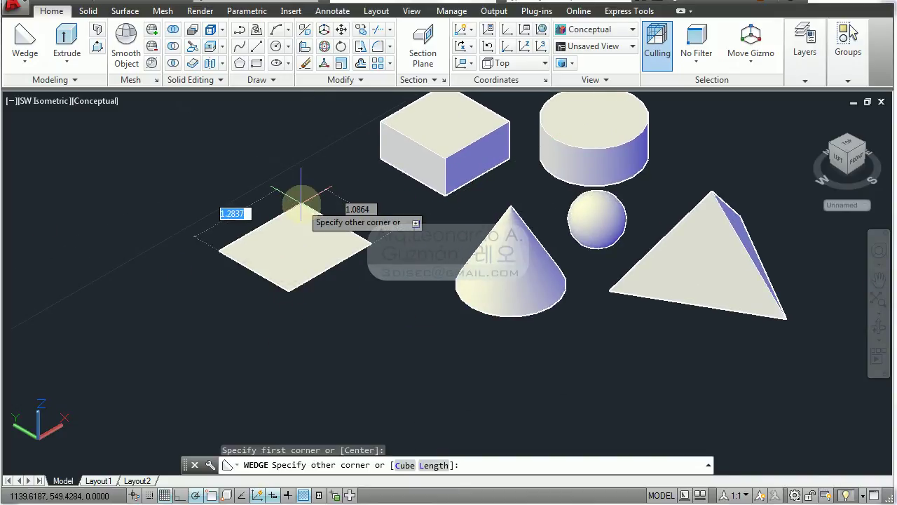
pyautogui.click(301, 203)
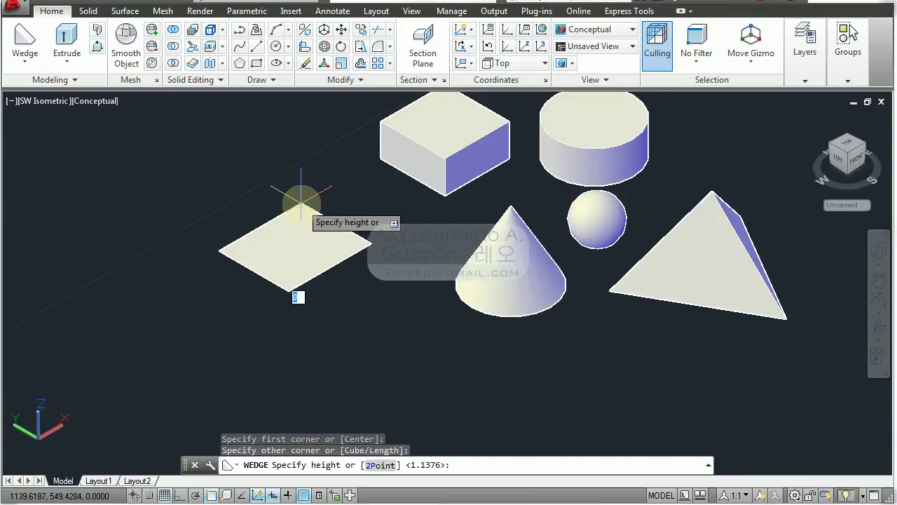
pyautogui.click(294, 122)
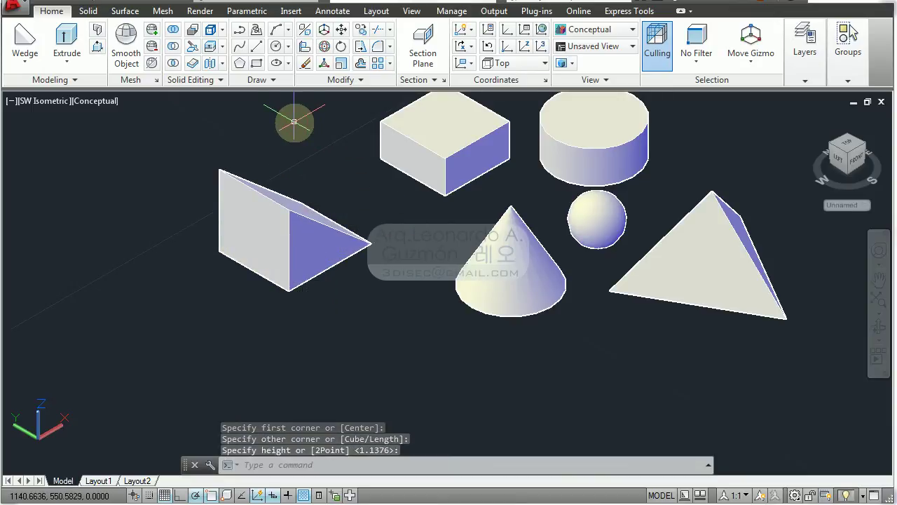
# Step: Draw a torus at lower left by picking centre, ring radius and tube radius
pyautogui.click(29, 60)
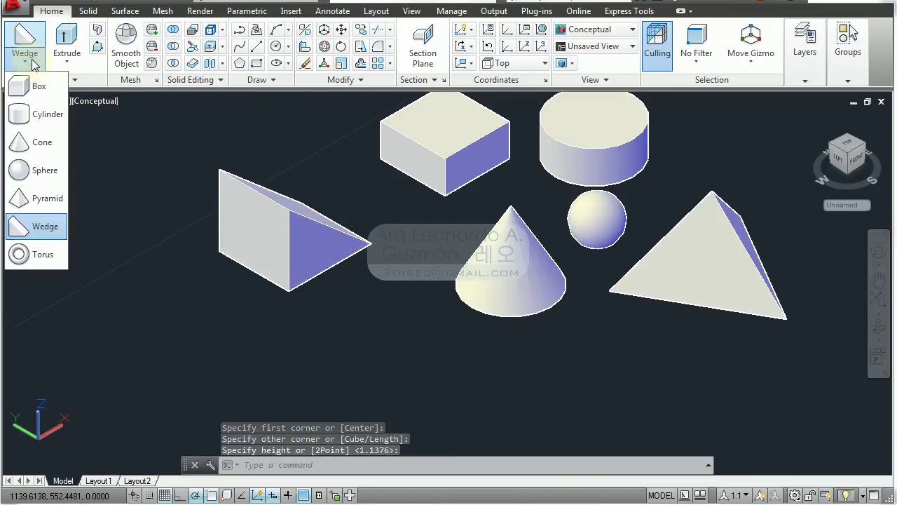
pyautogui.click(41, 254)
pyautogui.click(134, 349)
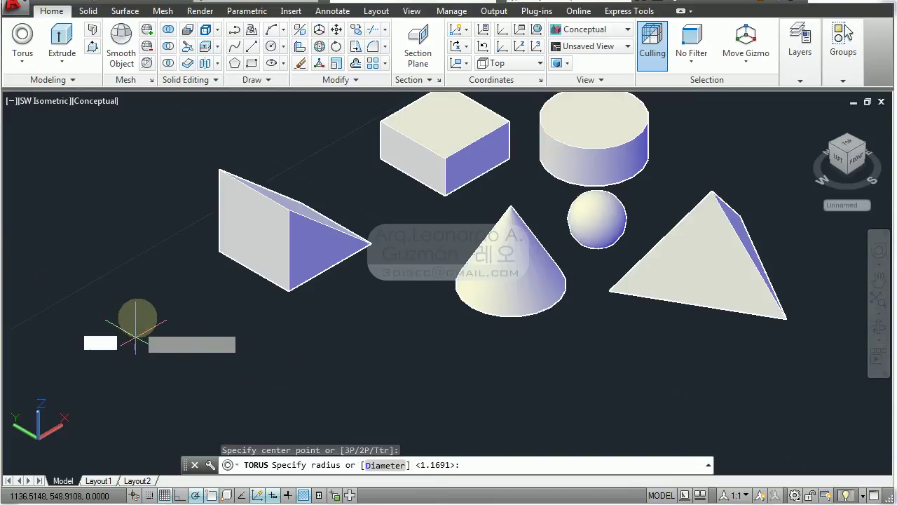
pyautogui.click(128, 280)
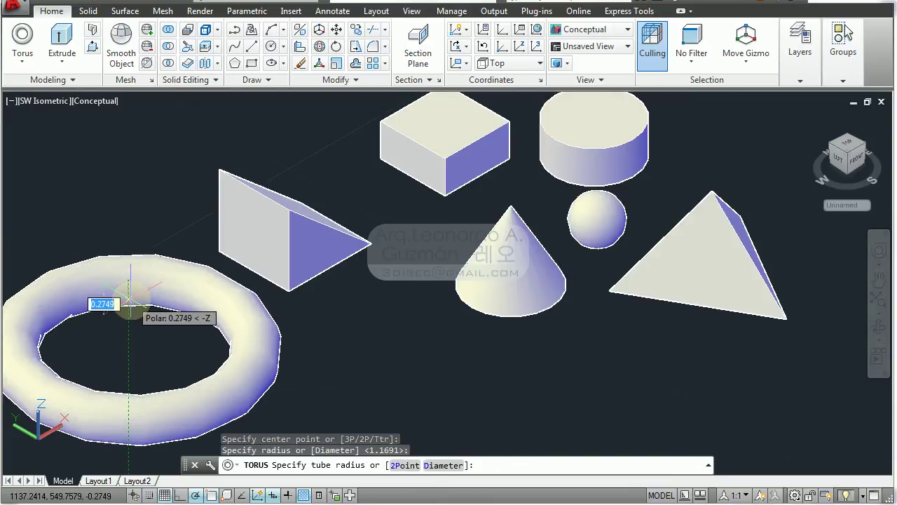
pyautogui.click(132, 295)
pyautogui.scroll(-3, 353, 246)
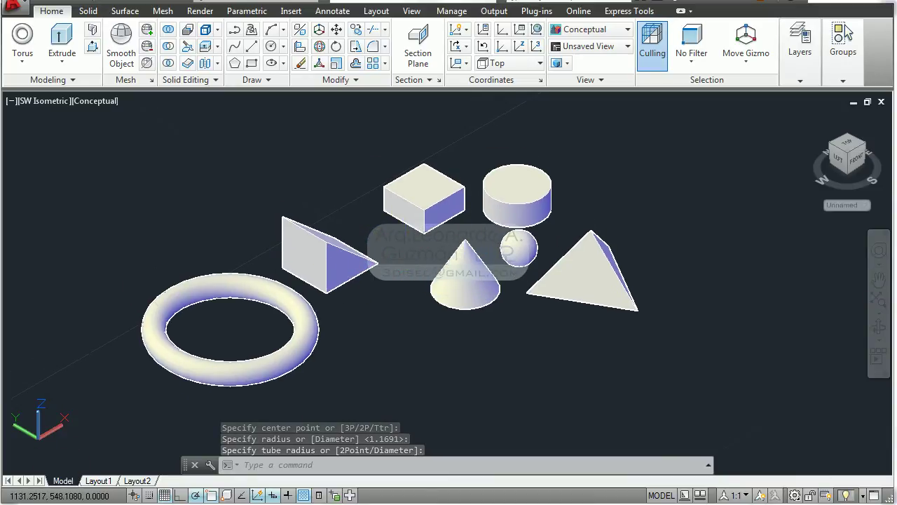
# Step: Crossing-select all seven solids
pyautogui.click(54, 466)
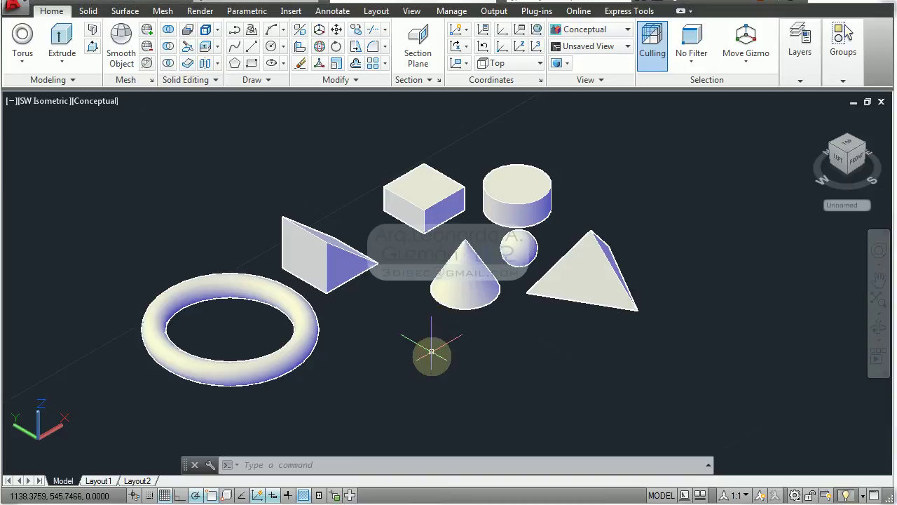
pyautogui.click(637, 371)
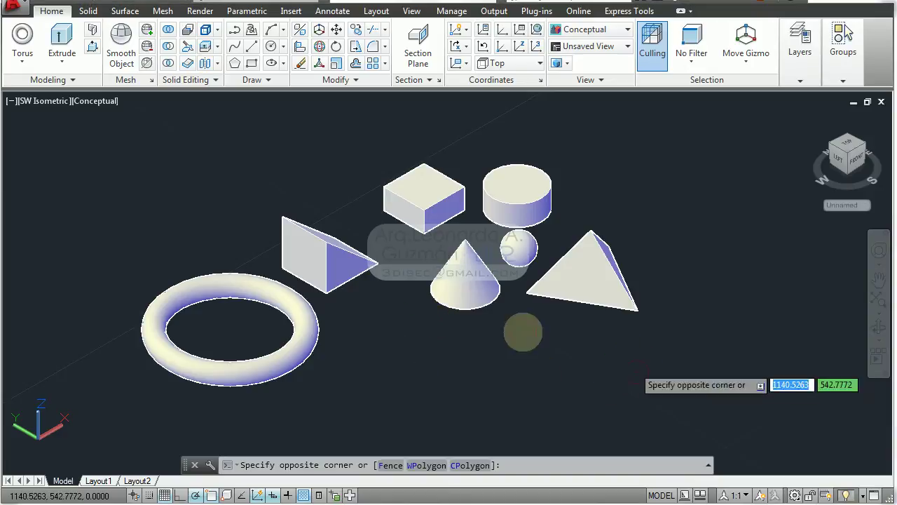
pyautogui.click(186, 189)
# Step: Delete all the selected solids and draw a rectangle
pyautogui.press('Delete')
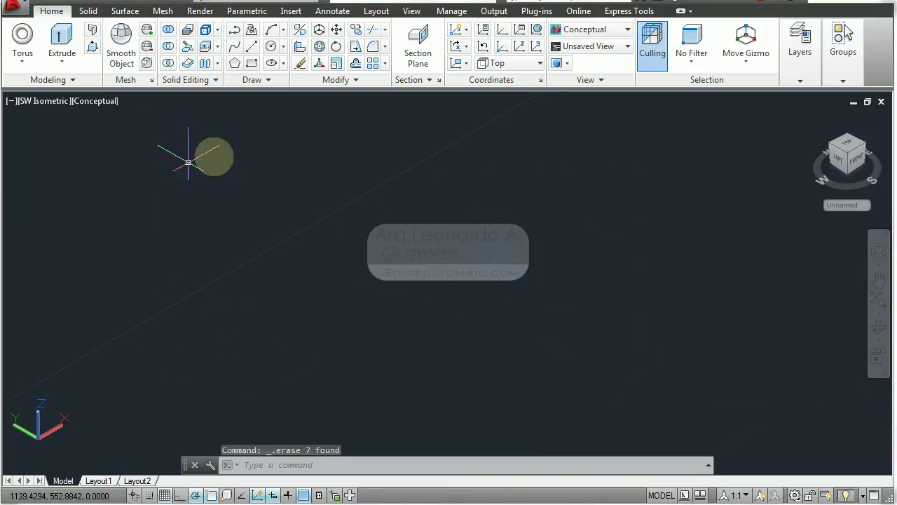
pyautogui.click(252, 63)
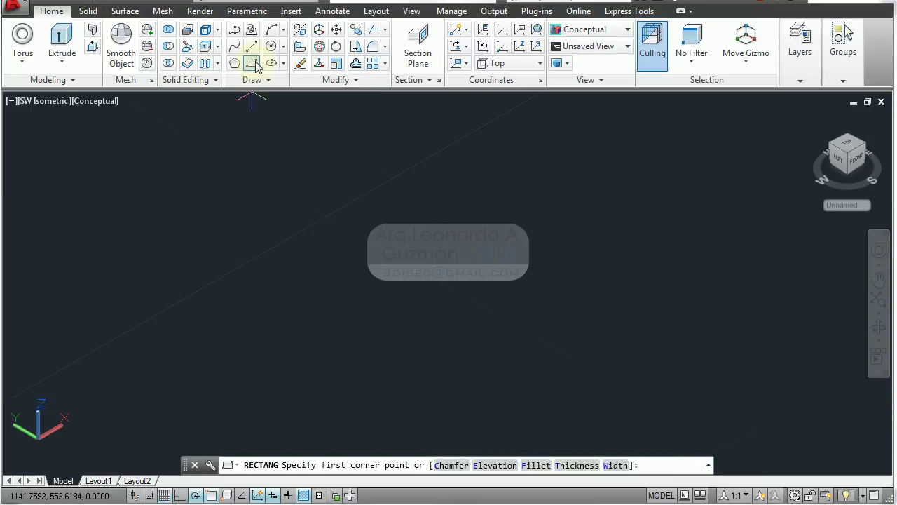
pyautogui.click(270, 302)
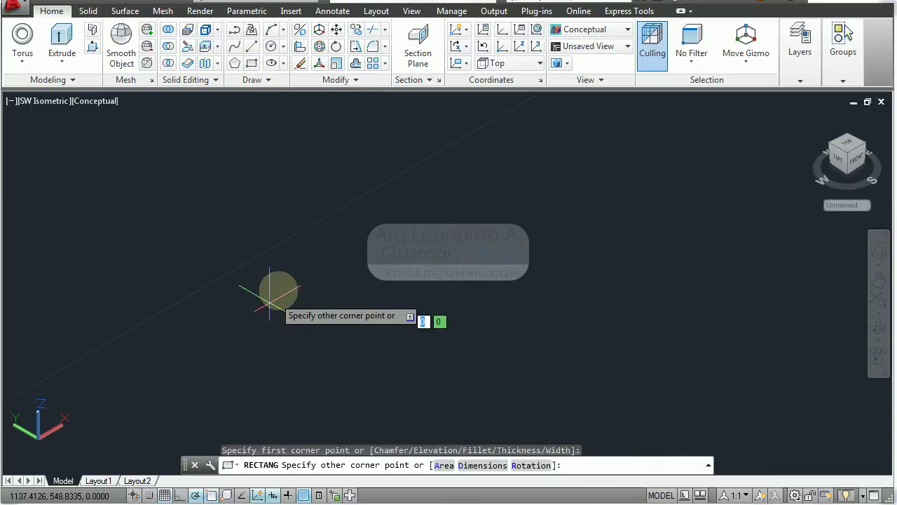
pyautogui.click(309, 215)
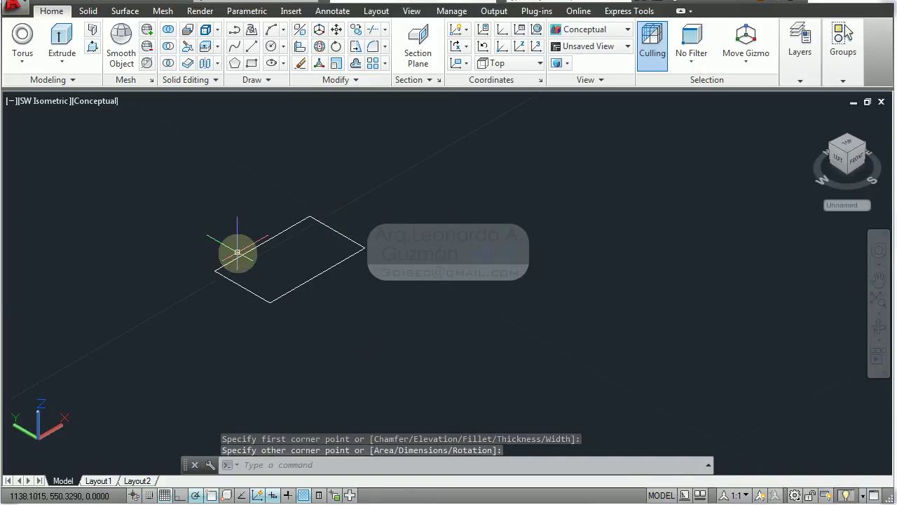
# Step: Extrude the rectangle upward into a tall rectangular box
pyautogui.click(62, 40)
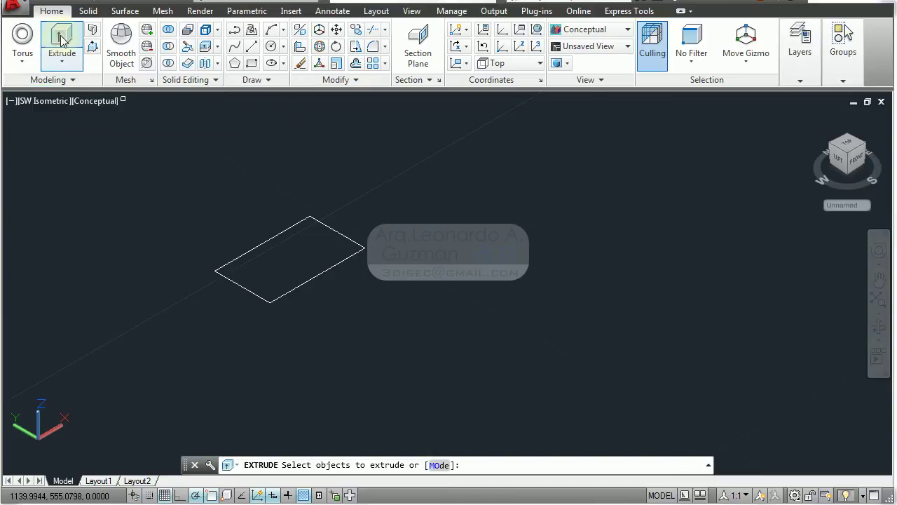
pyautogui.click(257, 246)
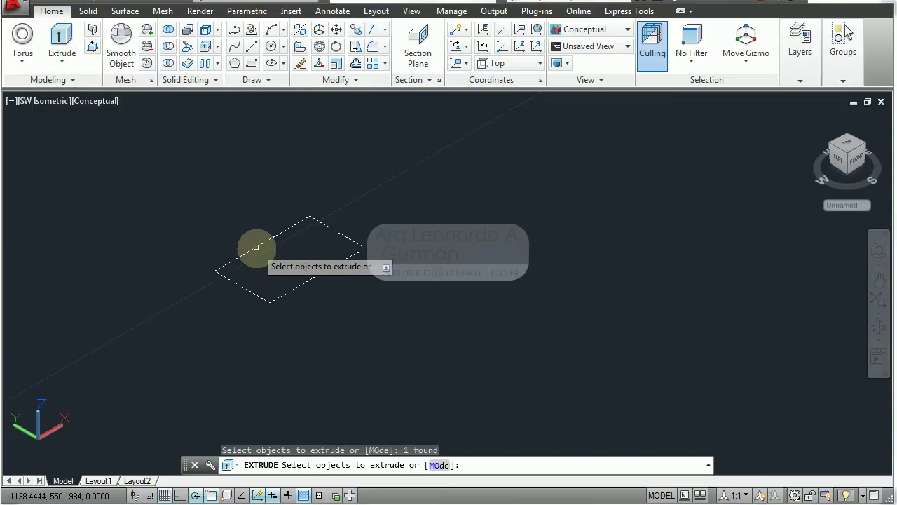
pyautogui.press('Return')
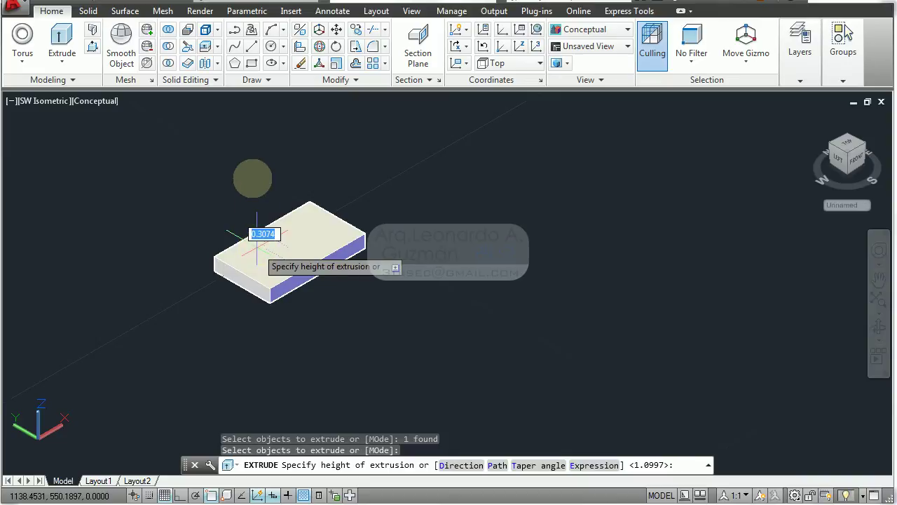
pyautogui.click(187, 190)
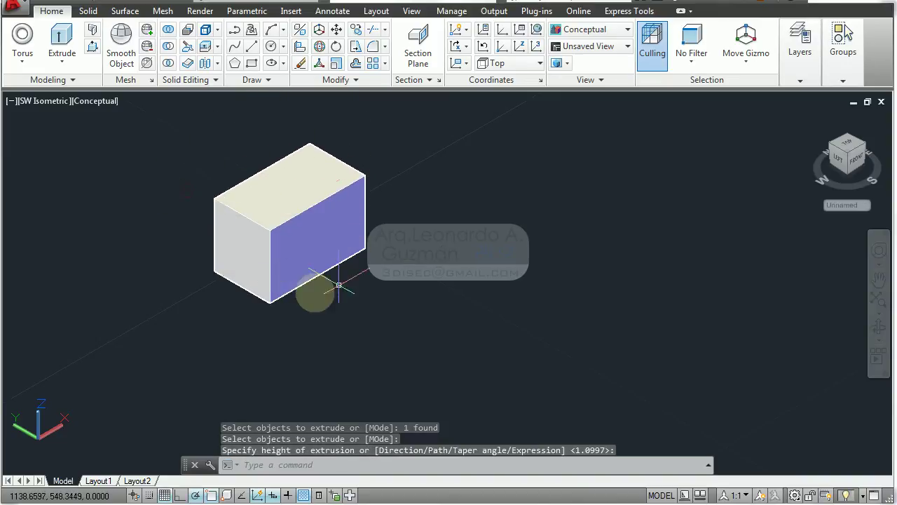
pyautogui.moveTo(361, 190); pyautogui.dragTo(232, 249, button='middle')
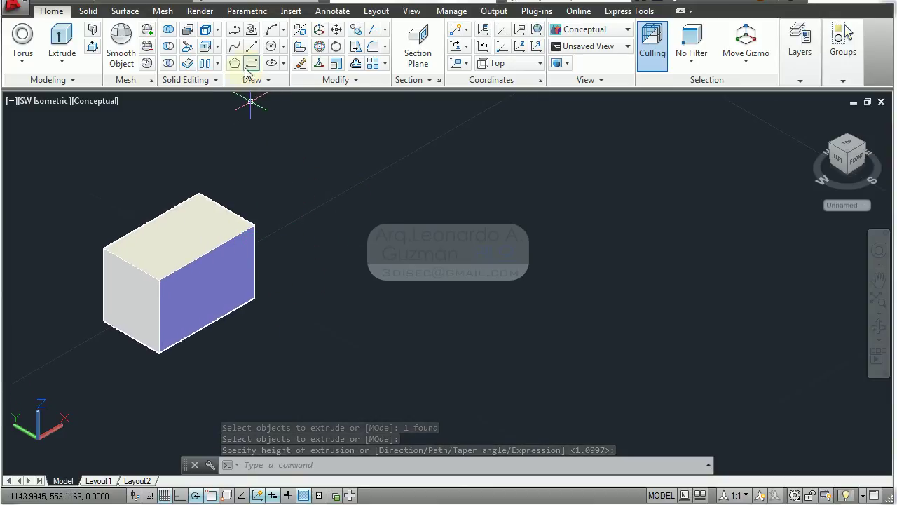
# Step: Draw an open three-segment polyline beside the box
pyautogui.click(234, 31)
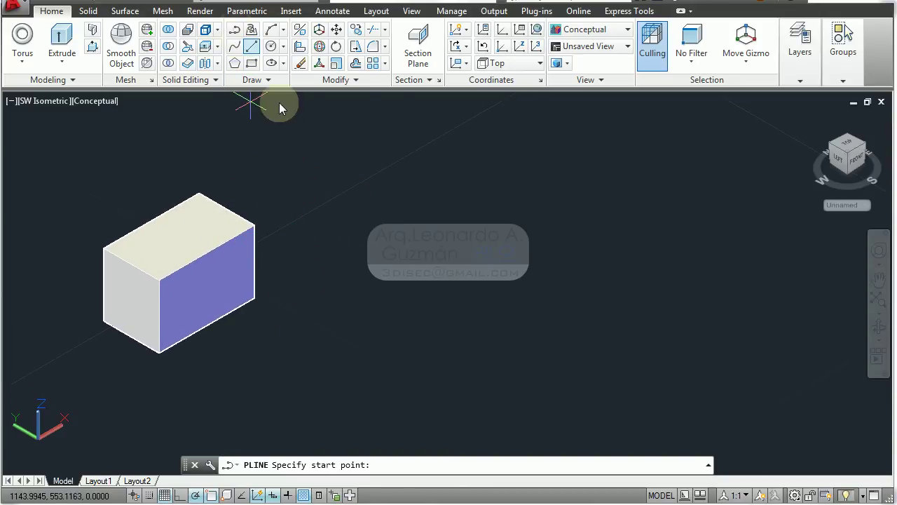
pyautogui.click(344, 309)
pyautogui.click(415, 272)
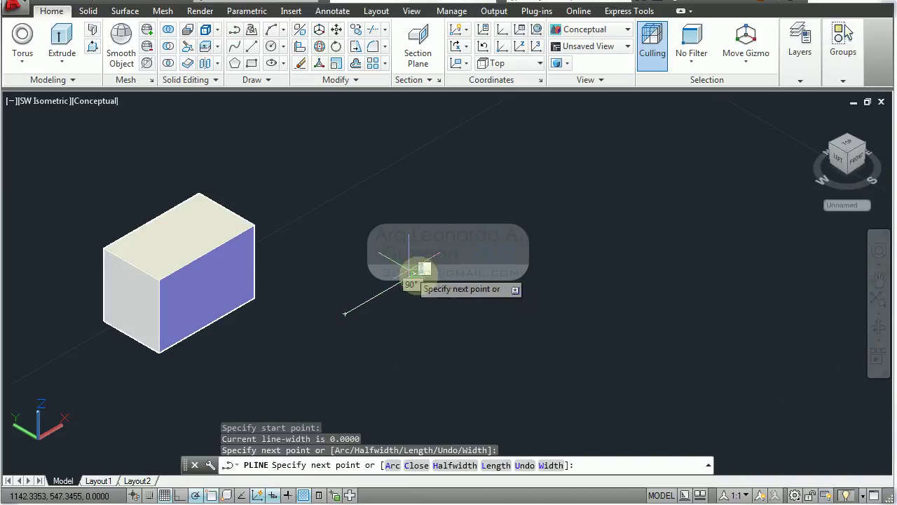
pyautogui.click(465, 303)
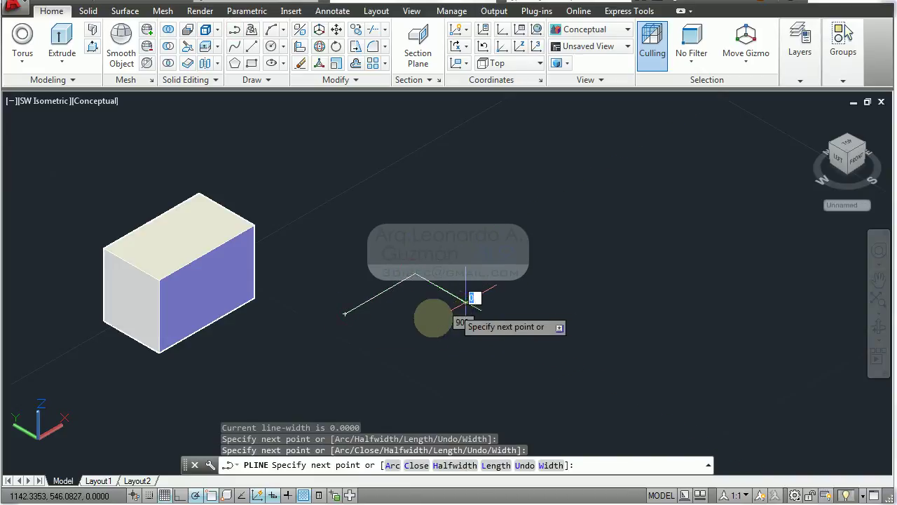
pyautogui.click(405, 328)
pyautogui.press('Return')
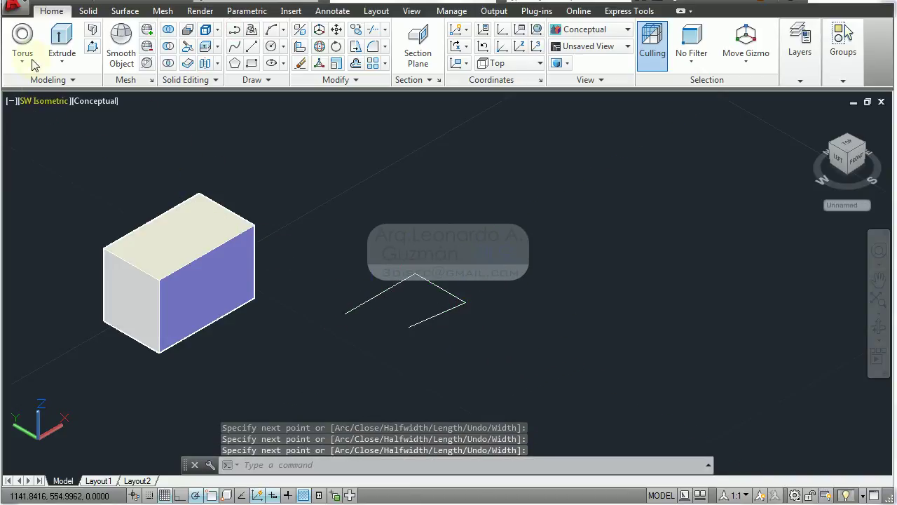
# Step: Extrude the bent polyline upward into U-shaped wall surfaces
pyautogui.click(56, 36)
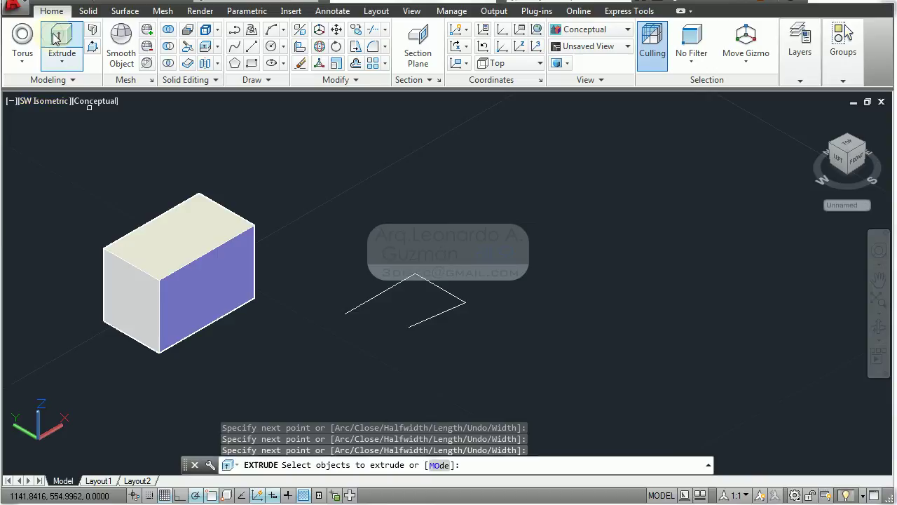
pyautogui.click(404, 278)
pyautogui.press('Return')
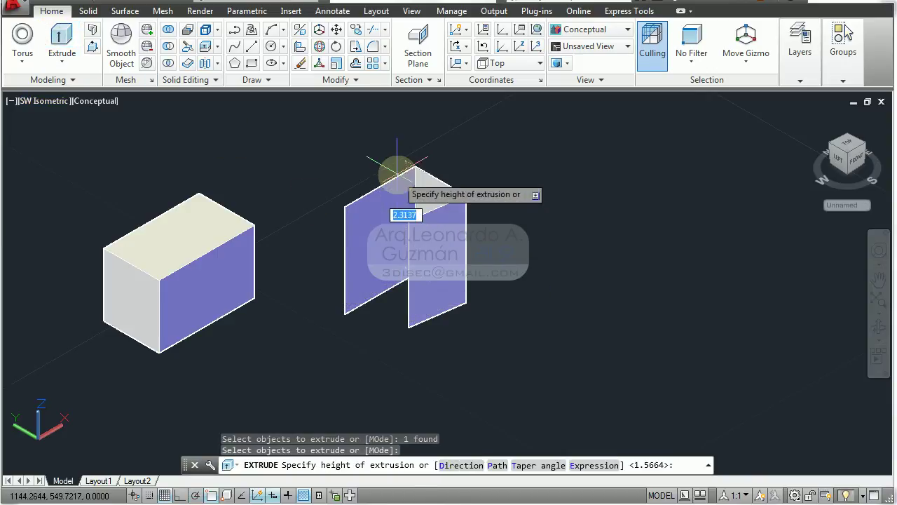
pyautogui.click(395, 187)
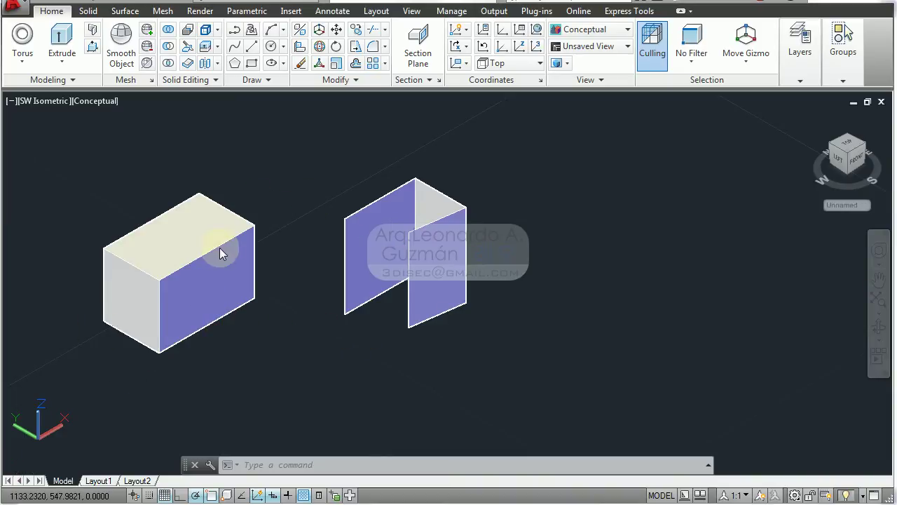
pyautogui.moveTo(347, 197); pyautogui.dragTo(423, 190, button='middle')
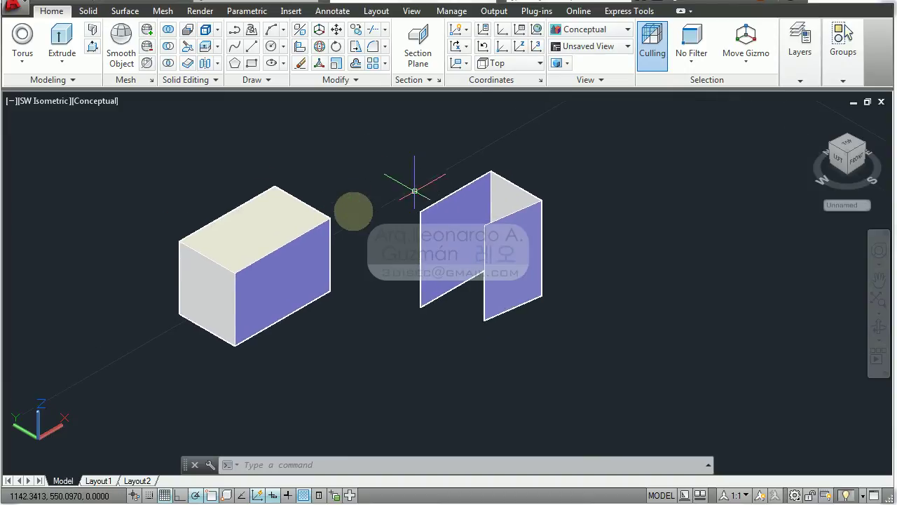
# Step: Erase the box solid and the bent wall surface
pyautogui.click(291, 238)
pyautogui.press('Delete')
pyautogui.click(462, 205)
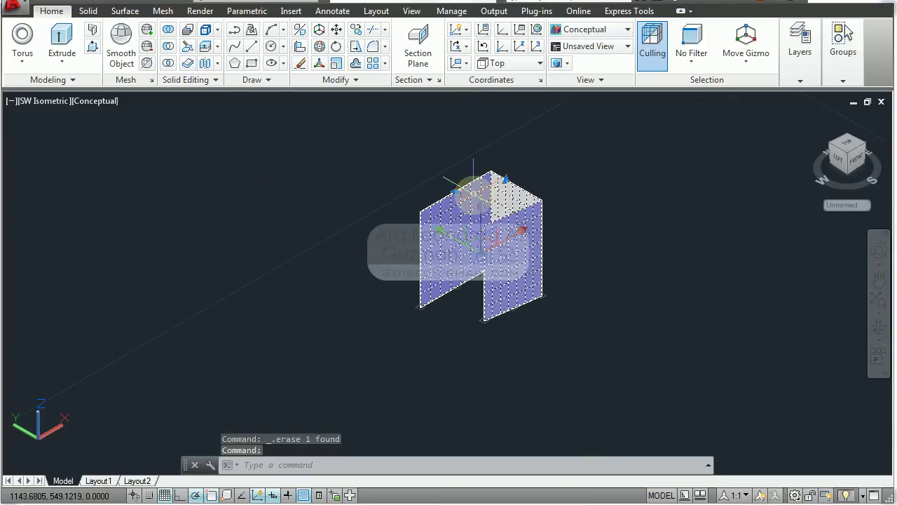
pyautogui.press('Delete')
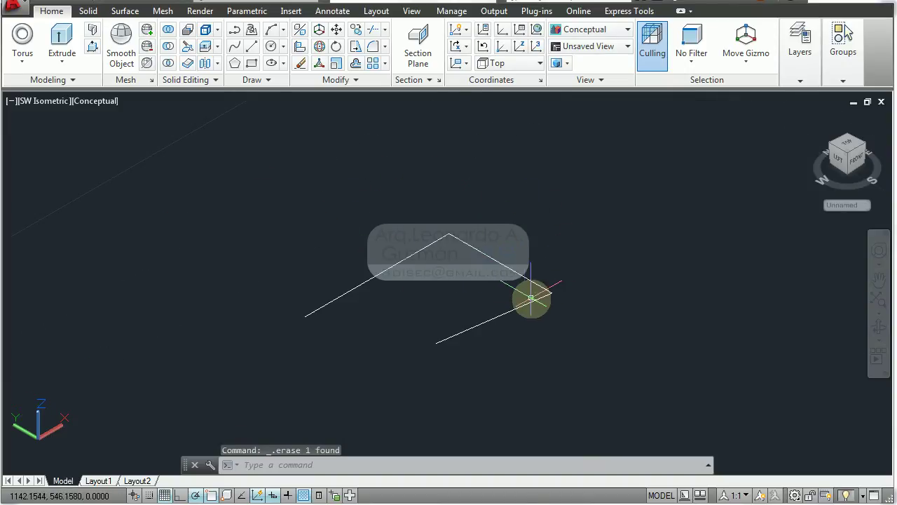
pyautogui.scroll(2, 459, 311)
# Step: Draw a two-segment bent line across the outline with LINE
pyautogui.write('L')
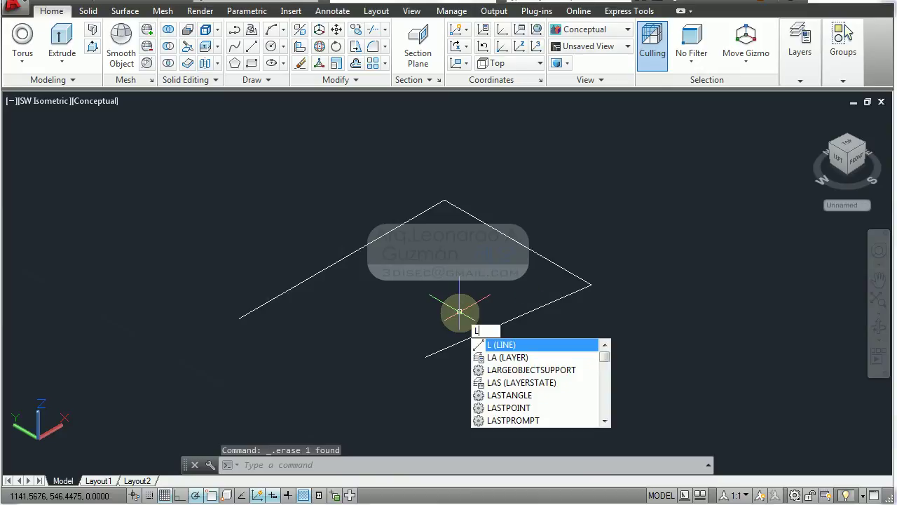
pyautogui.press('Return')
pyautogui.click(245, 261)
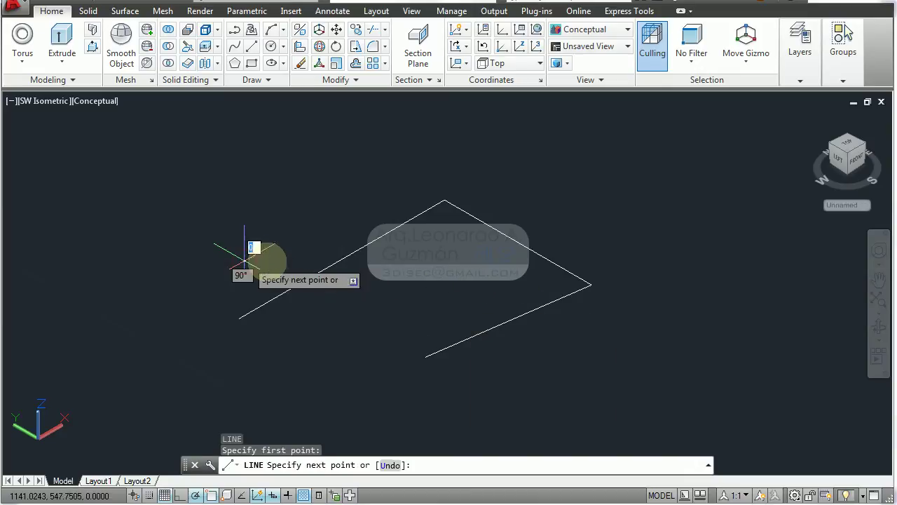
pyautogui.click(478, 284)
pyautogui.click(540, 325)
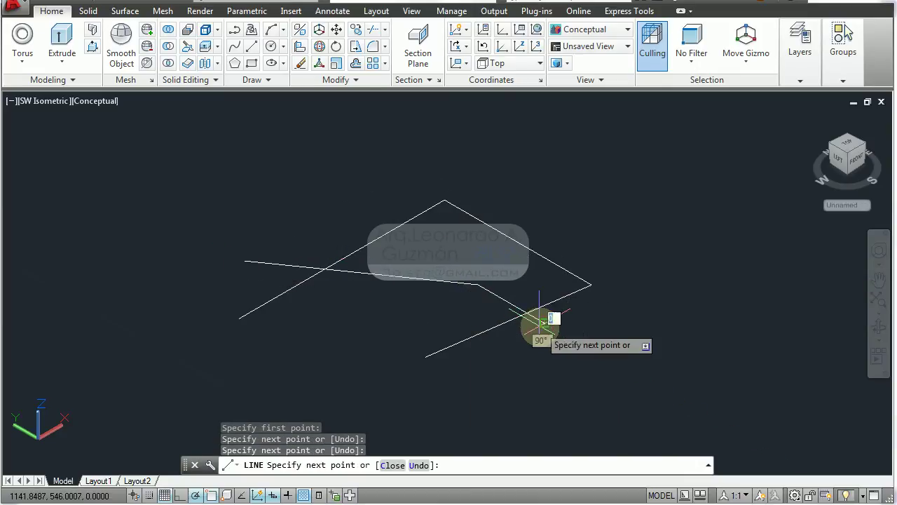
pyautogui.press('Return')
pyautogui.moveTo(409, 260); pyautogui.dragTo(266, 270, button='middle')
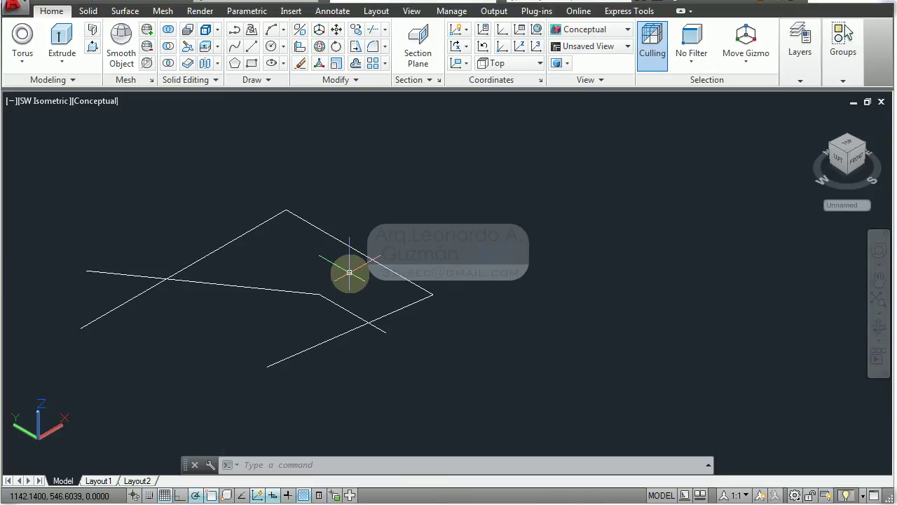
# Step: Create a region with Boundary by picking inside the bent enclosed area
pyautogui.click(251, 80)
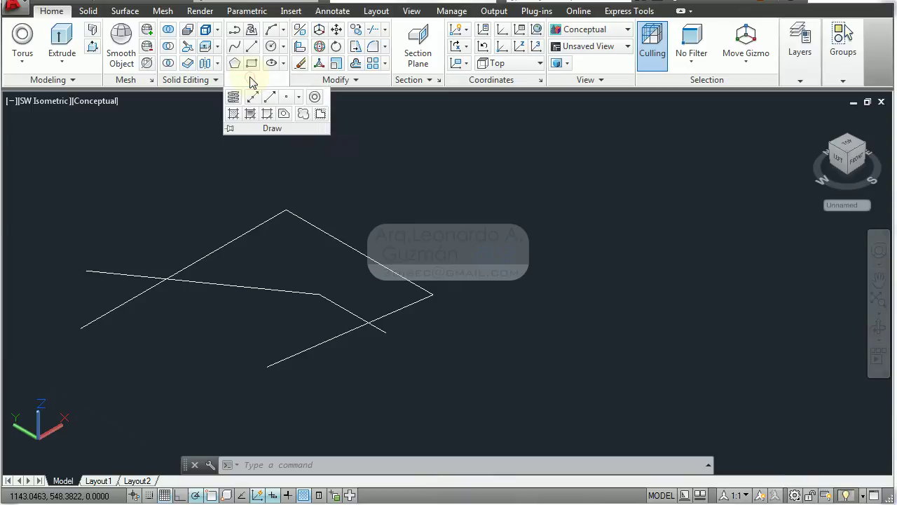
pyautogui.click(266, 117)
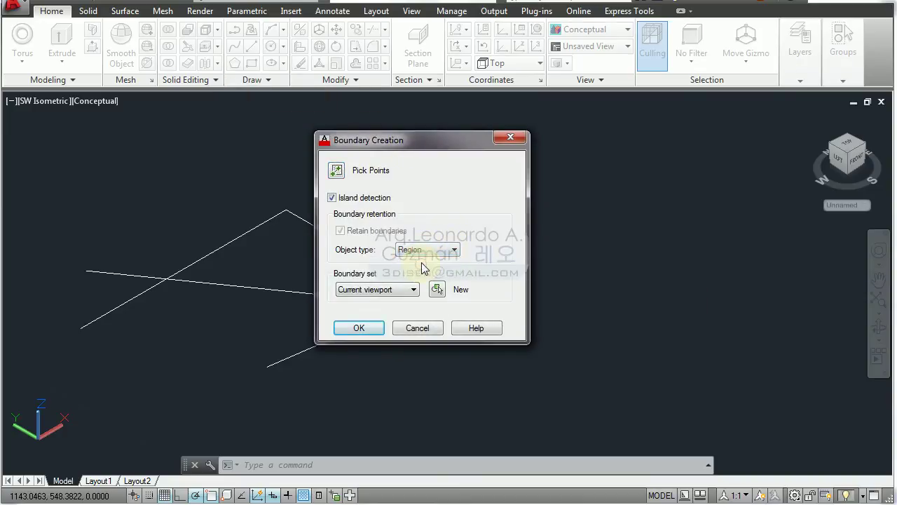
pyautogui.click(336, 171)
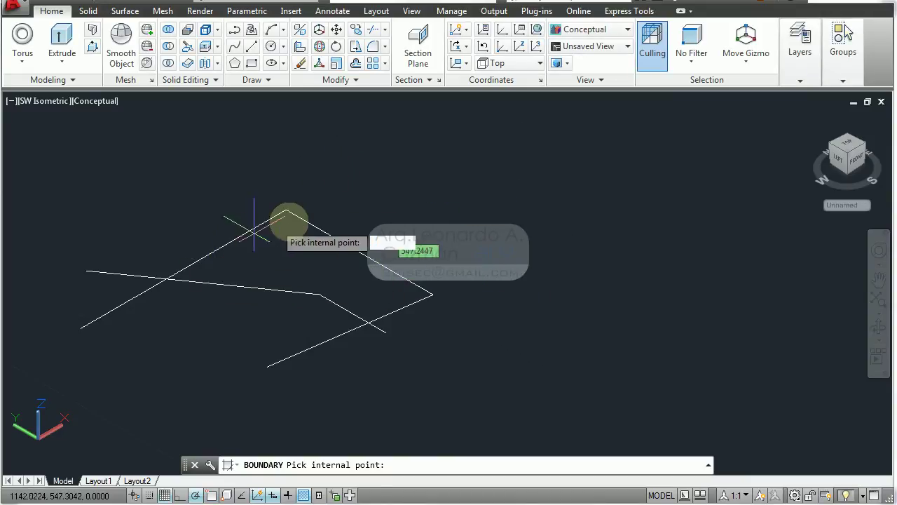
pyautogui.click(280, 270)
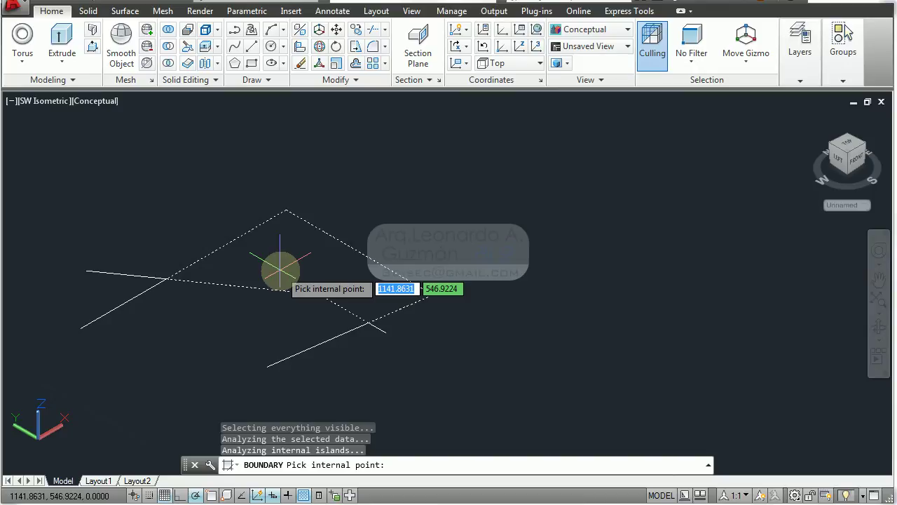
pyautogui.press('Return')
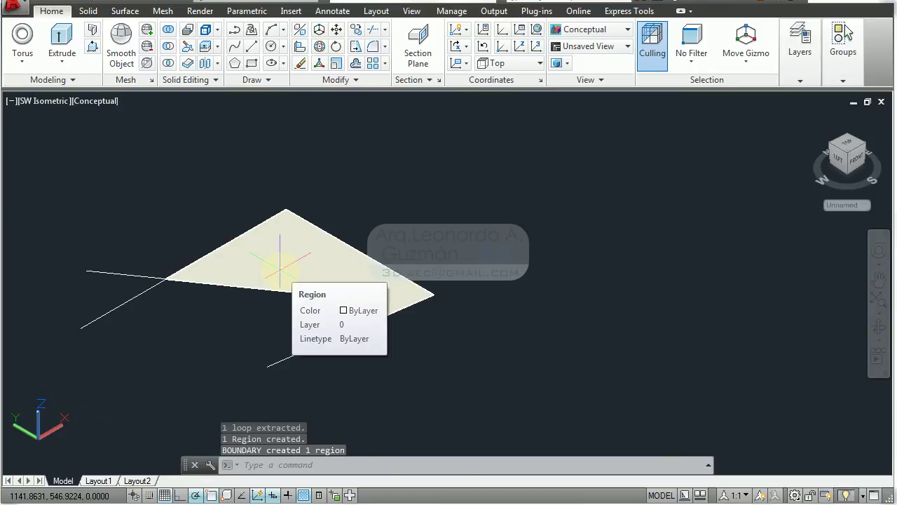
# Step: Move the new region off to the right of the lines
pyautogui.click(281, 270)
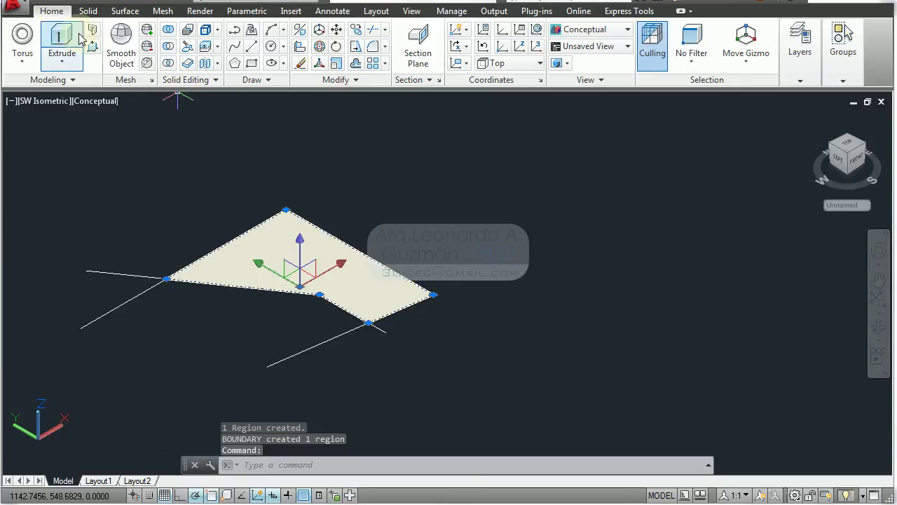
pyautogui.click(62, 41)
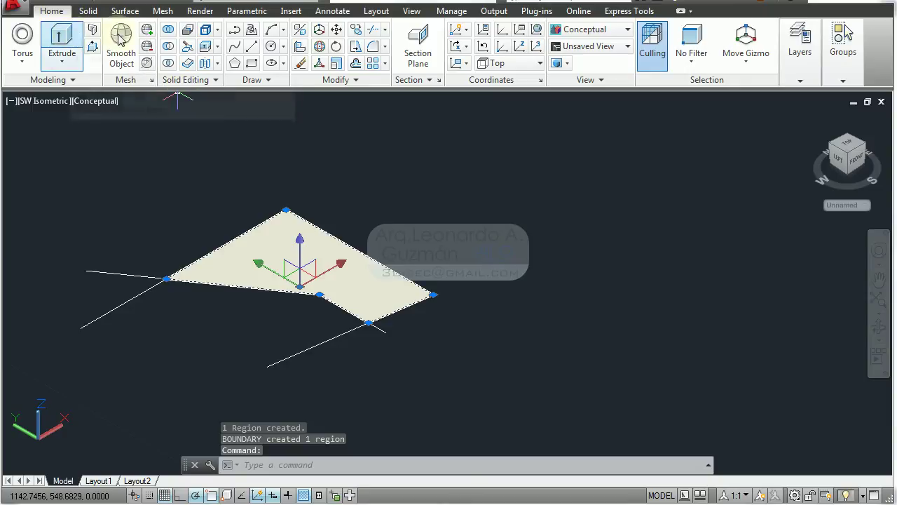
pyautogui.click(353, 63)
pyautogui.click(294, 260)
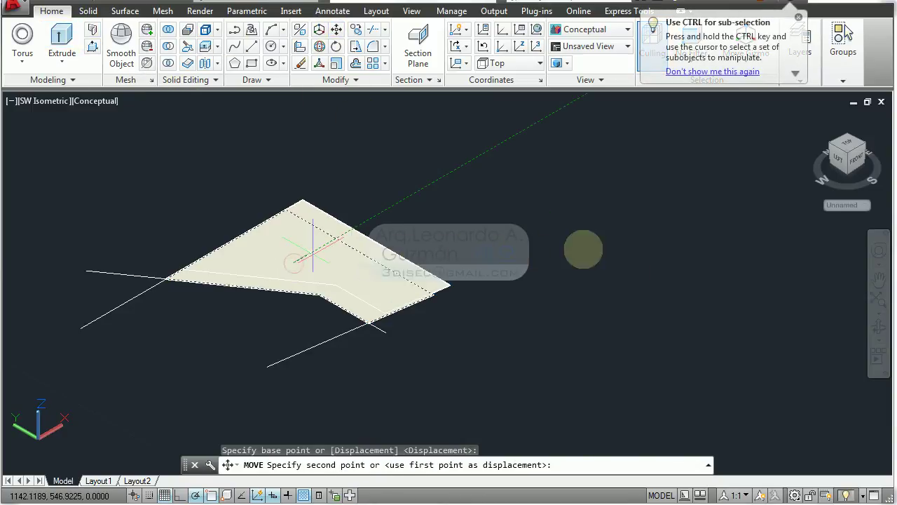
pyautogui.click(715, 250)
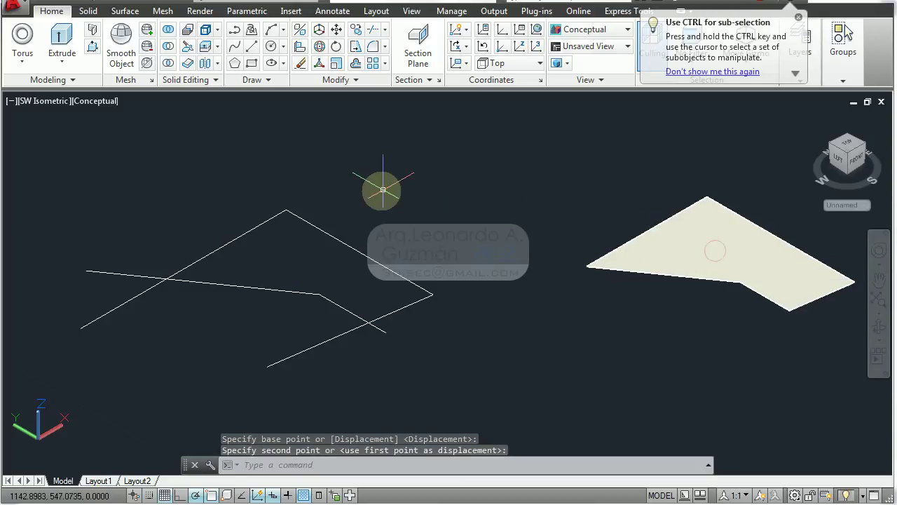
pyautogui.click(798, 17)
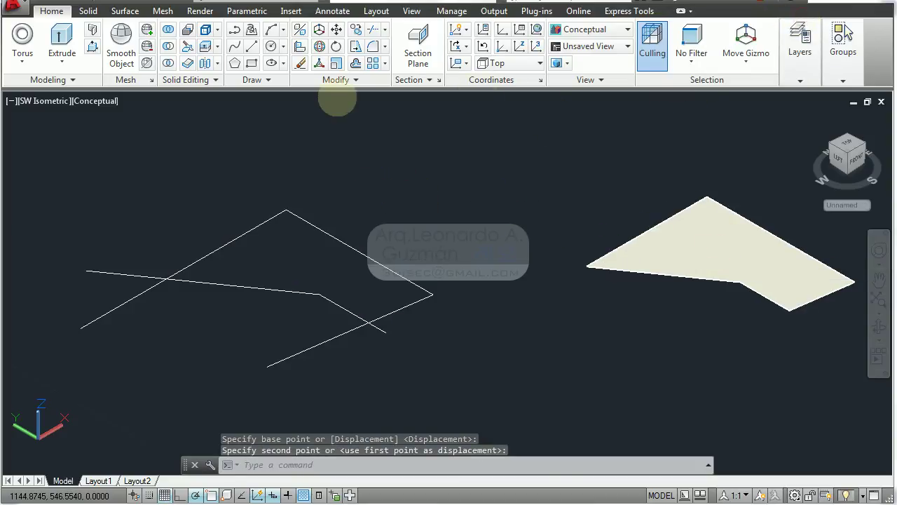
pyautogui.click(257, 79)
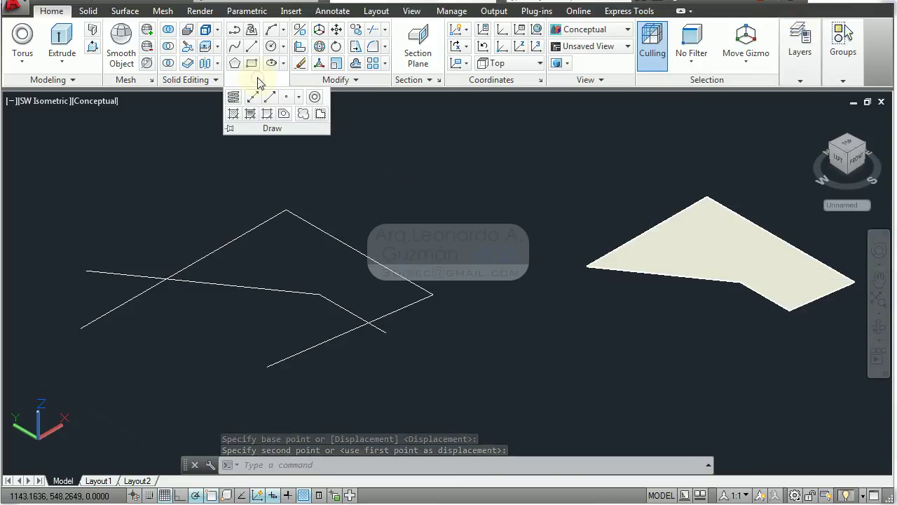
# Step: Create a closed Polyline-type boundary inside the enclosed outline area and select it
pyautogui.click(283, 116)
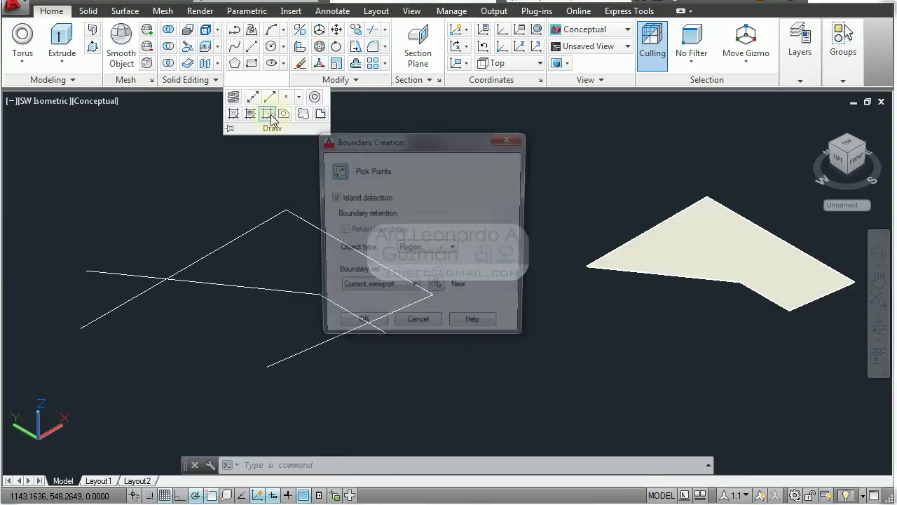
pyautogui.click(412, 251)
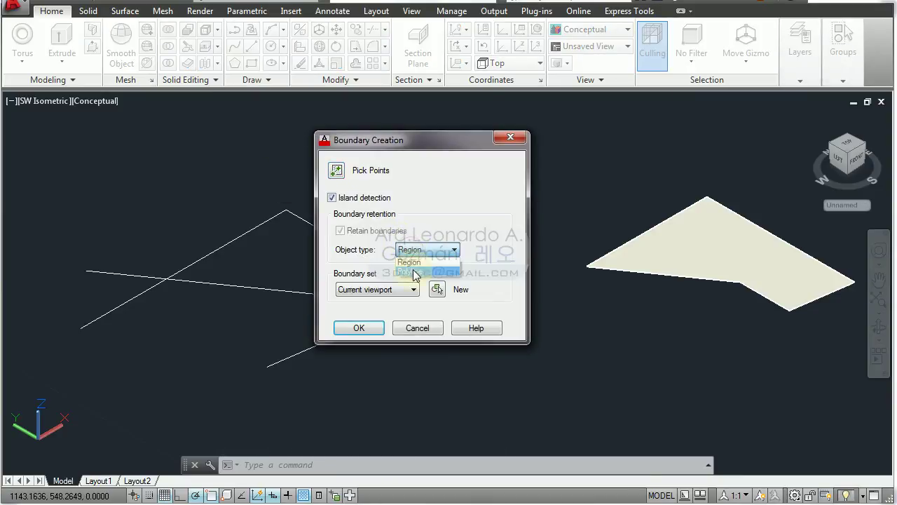
pyautogui.click(336, 170)
pyautogui.click(286, 256)
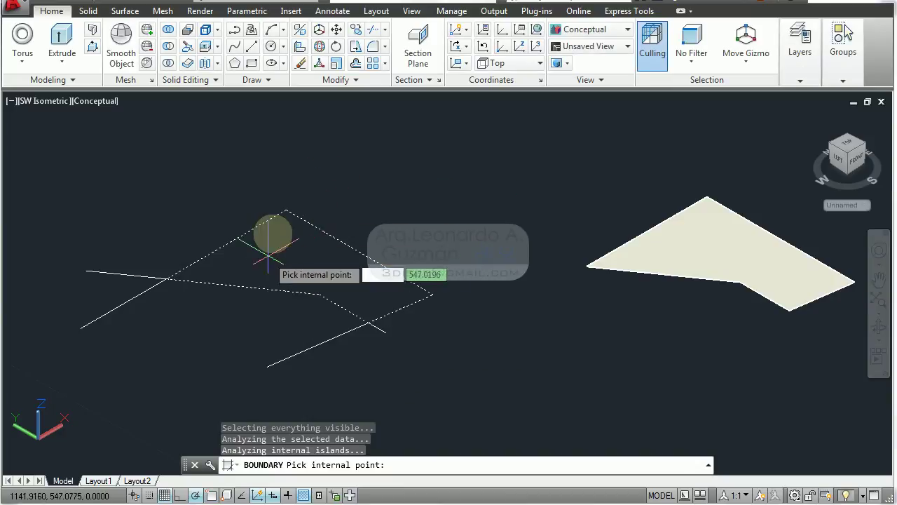
pyautogui.press('Return')
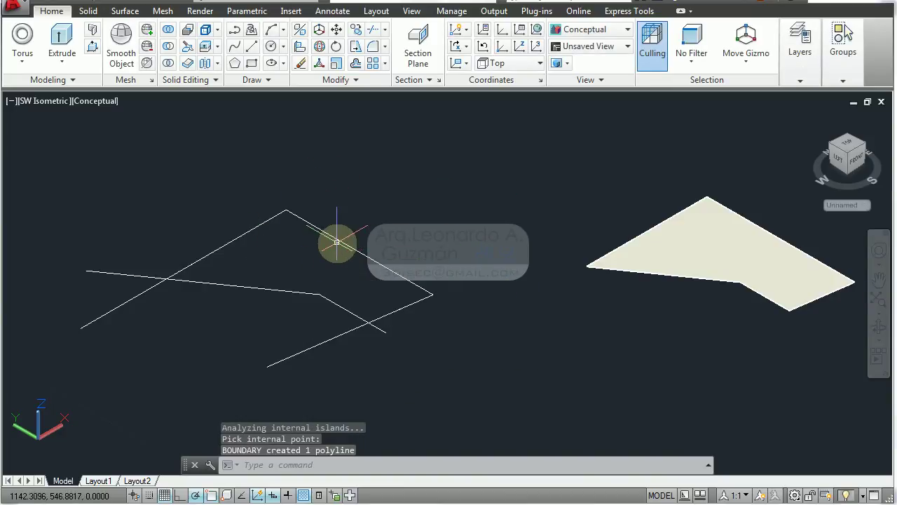
pyautogui.click(335, 237)
pyautogui.write('D')
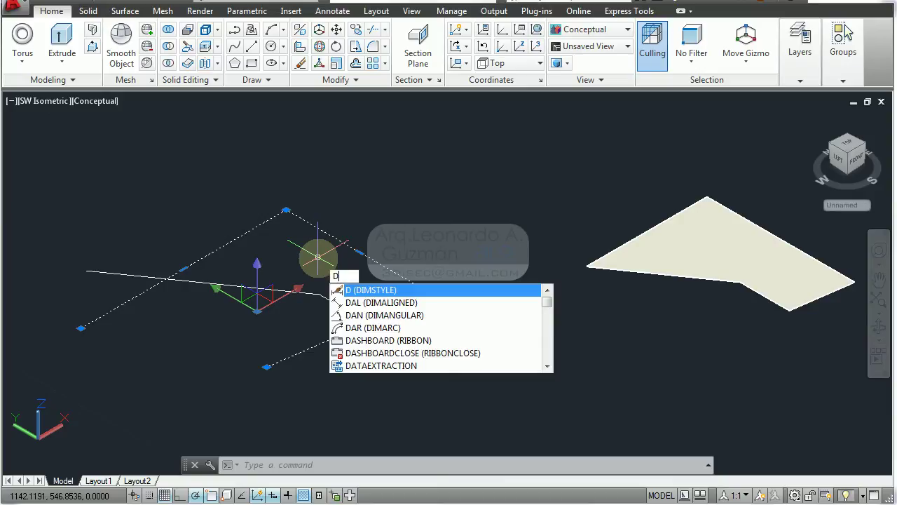
# Step: Send the boundary polyline to the back with Draw Order
pyautogui.write('r')
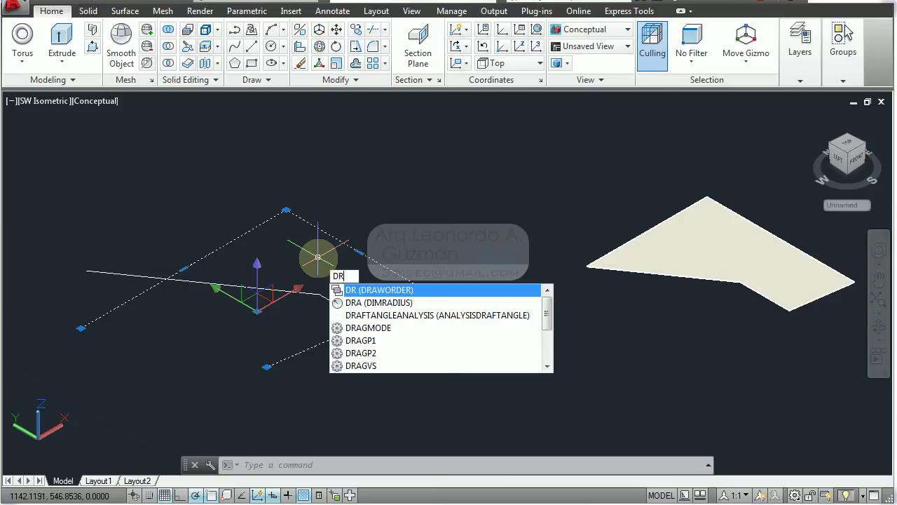
pyautogui.click(408, 293)
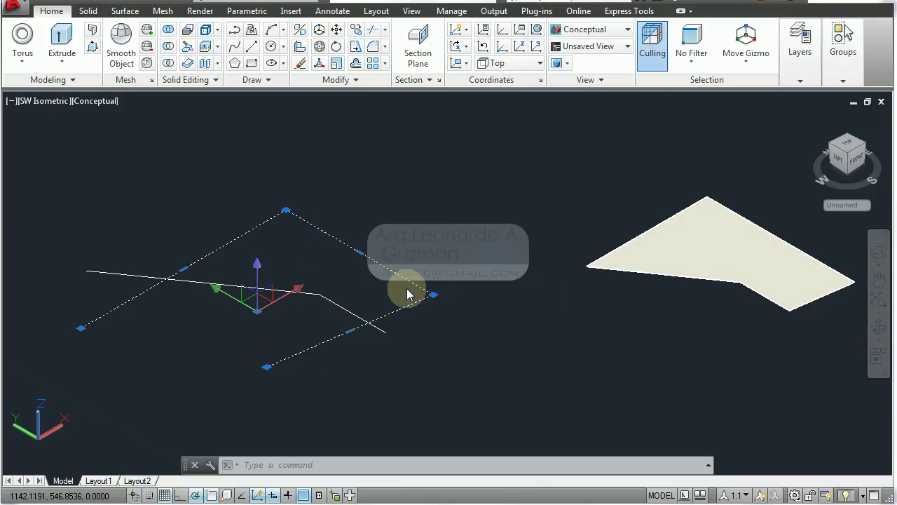
pyautogui.click(442, 367)
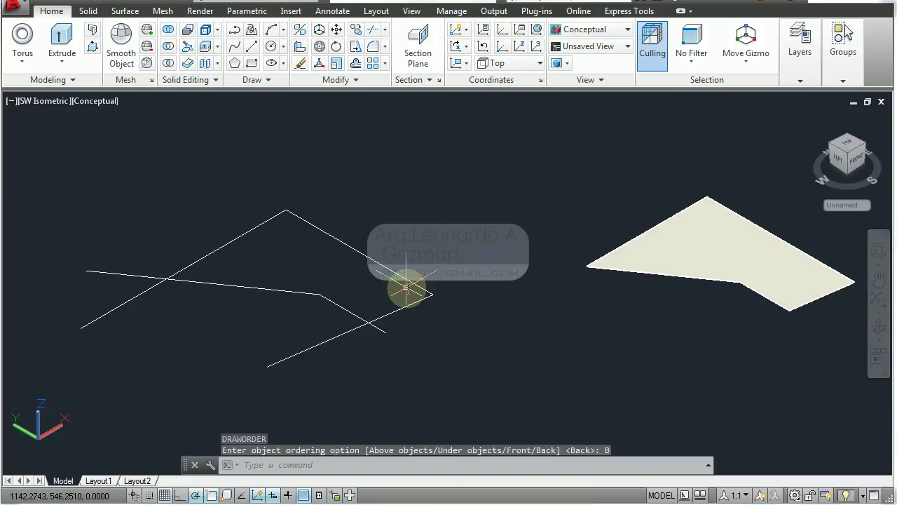
# Step: Move the boundary polyline up, clear of the original outline
pyautogui.click(371, 259)
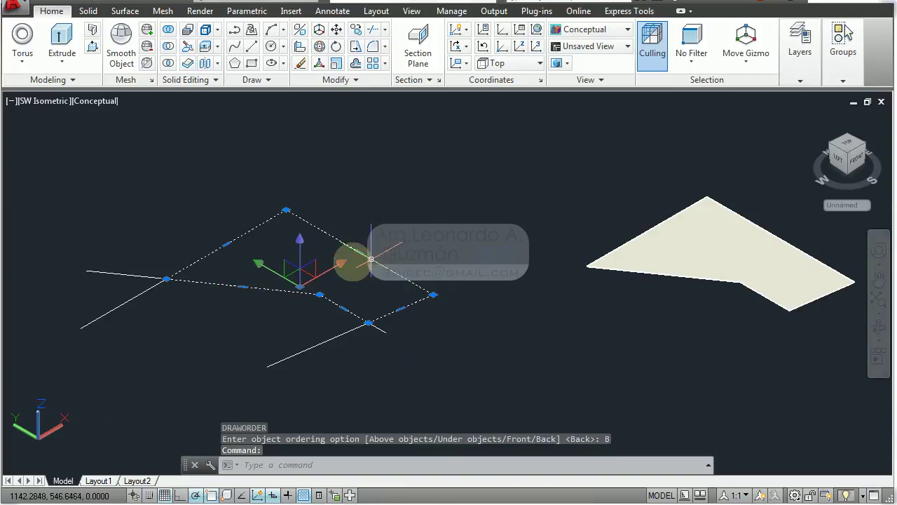
pyautogui.write('m')
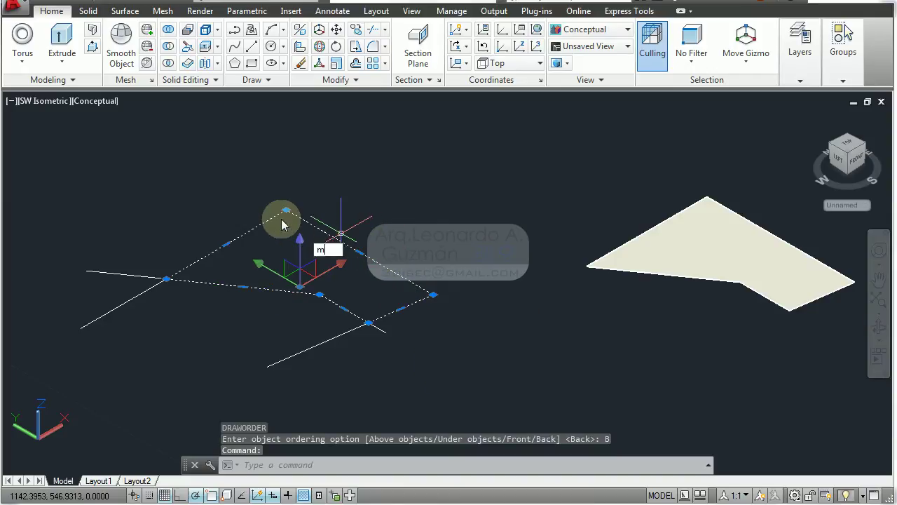
pyautogui.press('Return')
pyautogui.click(253, 187)
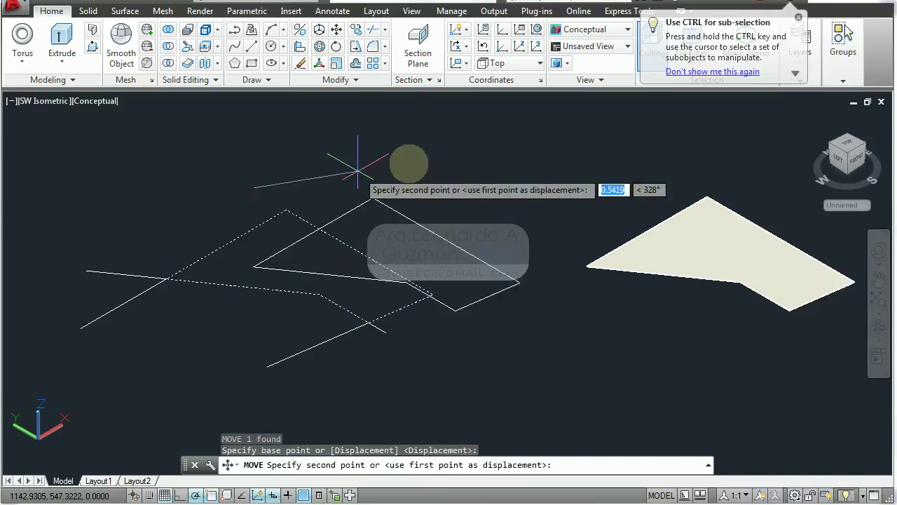
pyautogui.click(417, 111)
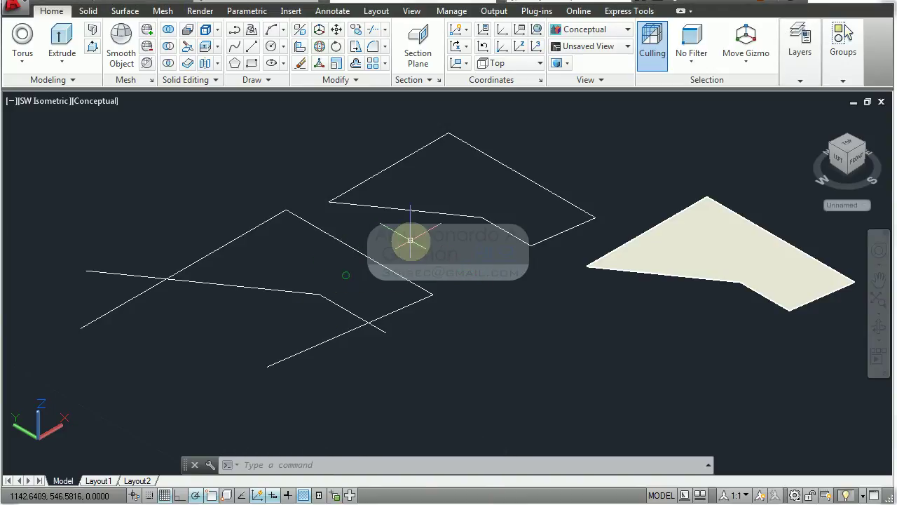
pyautogui.moveTo(411, 240)
pyautogui.mouseDown(button='middle')
pyautogui.moveTo(127, 281)
pyautogui.moveTo(315, 232)
pyautogui.mouseUp(button='middle')
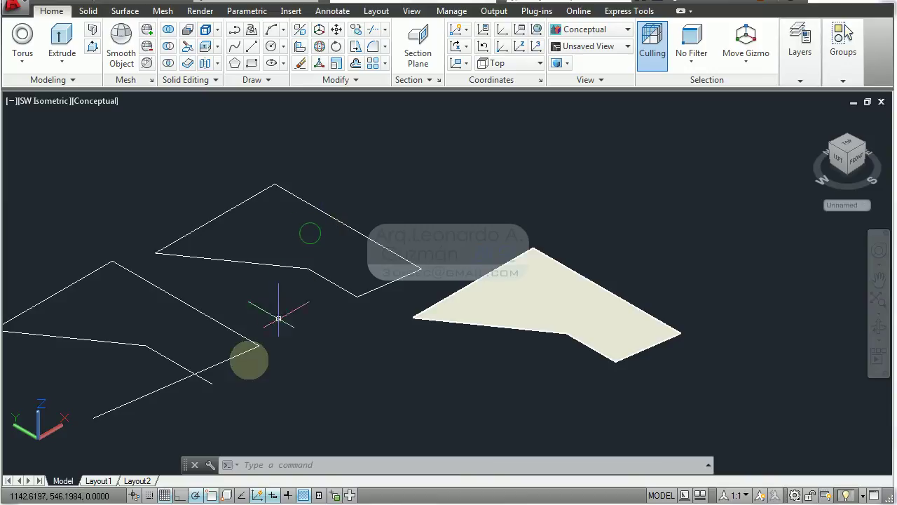
pyautogui.moveTo(263, 295); pyautogui.dragTo(316, 306, button='middle')
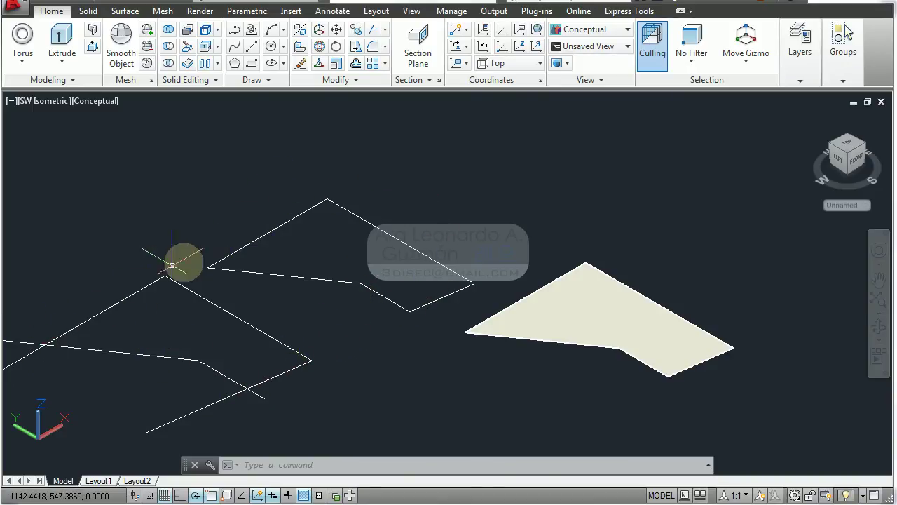
pyautogui.click(299, 264)
pyautogui.click(272, 202)
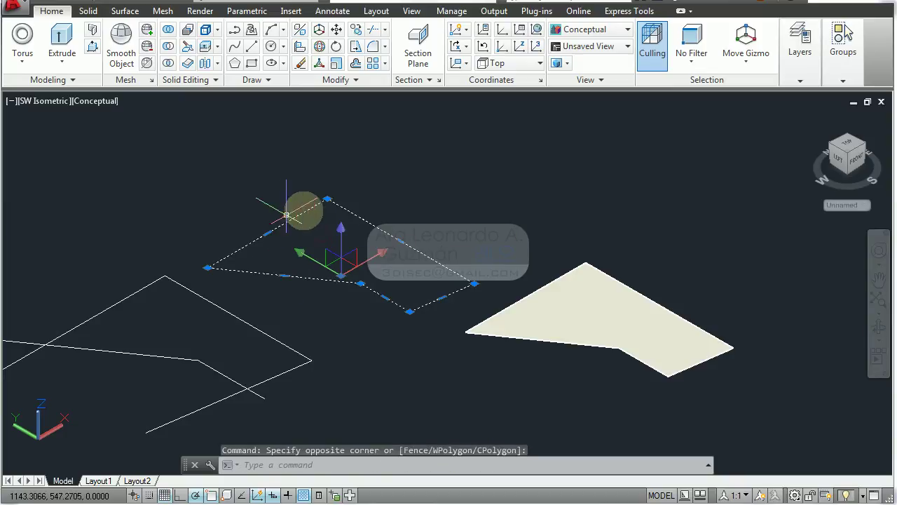
pyautogui.click(327, 198)
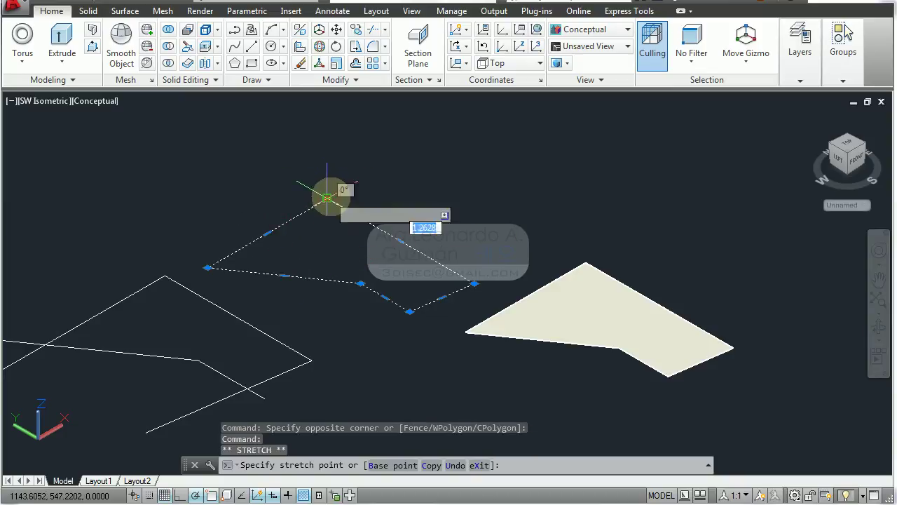
pyautogui.click(378, 162)
pyautogui.click(378, 161)
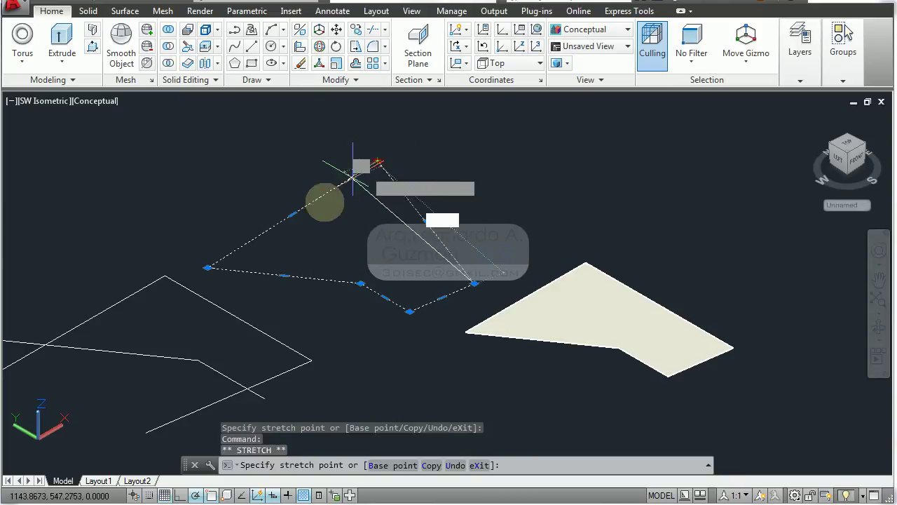
pyautogui.click(319, 198)
pyautogui.press('Escape')
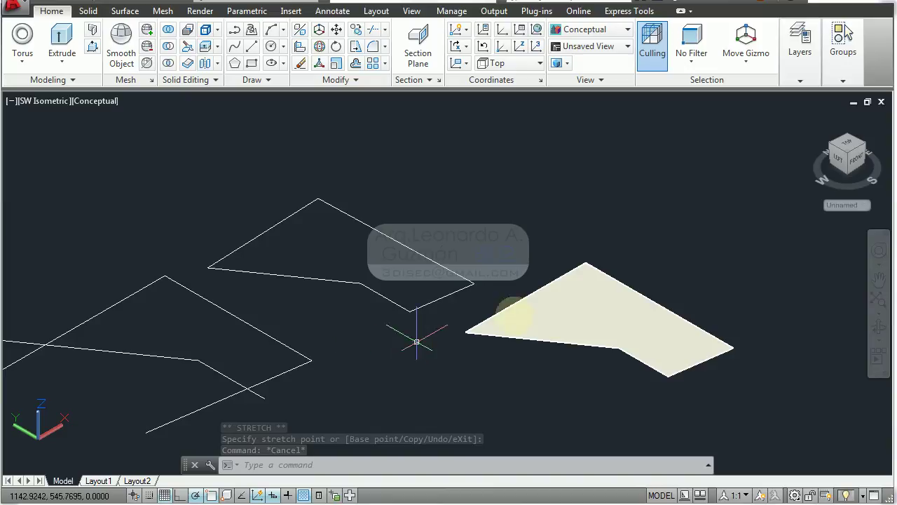
pyautogui.click(593, 277)
pyautogui.click(585, 263)
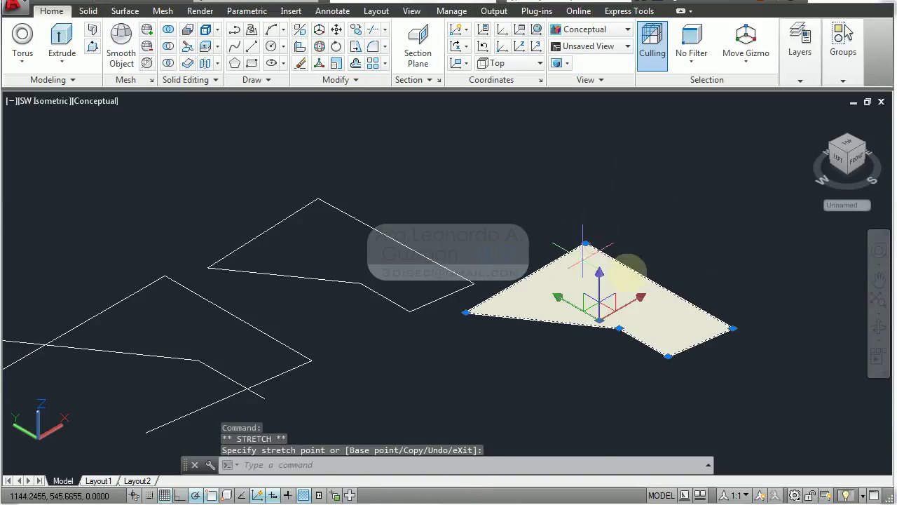
pyautogui.moveTo(455, 230); pyautogui.dragTo(420, 270, button='middle')
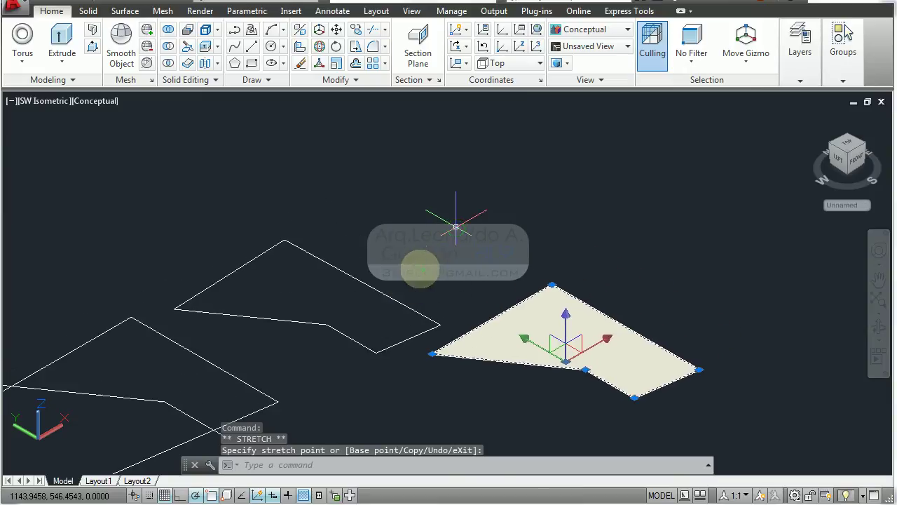
pyautogui.press('Escape')
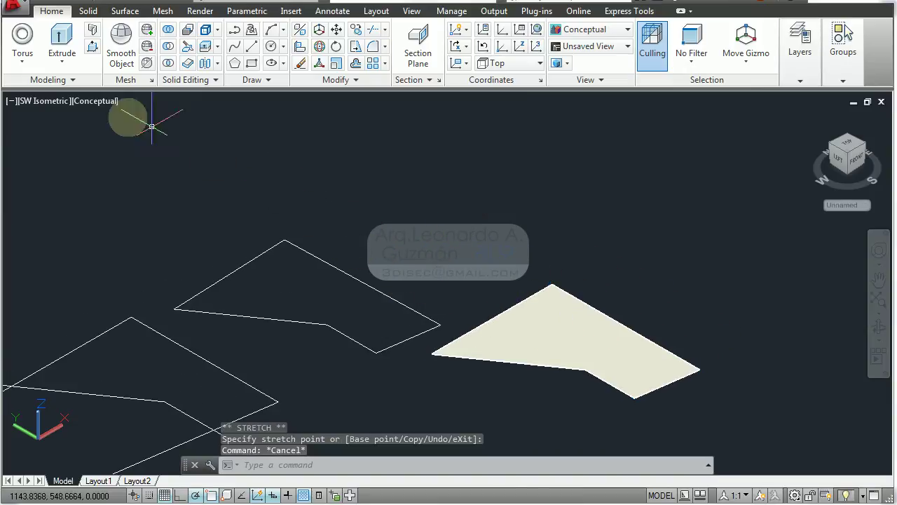
# Step: Extrude the upper bent polyline into a solid about 0.78 high
pyautogui.click(61, 42)
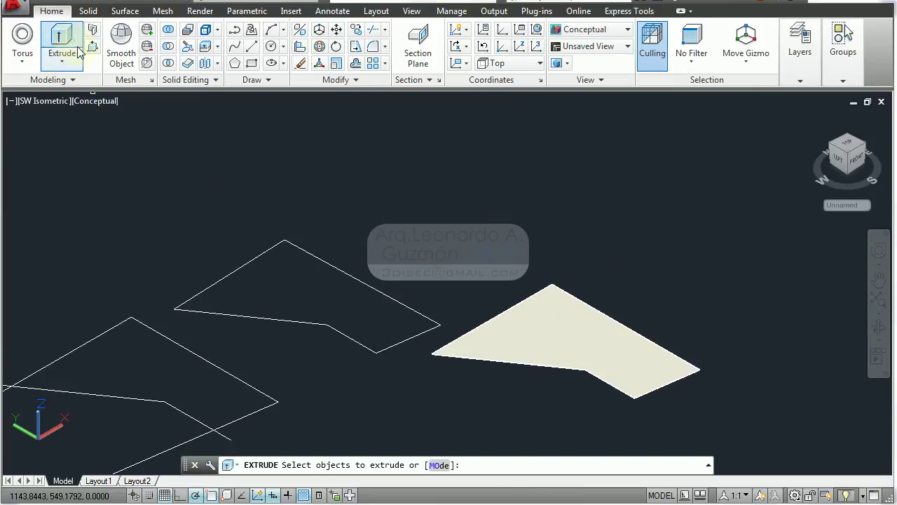
pyautogui.click(309, 253)
pyautogui.press('Return')
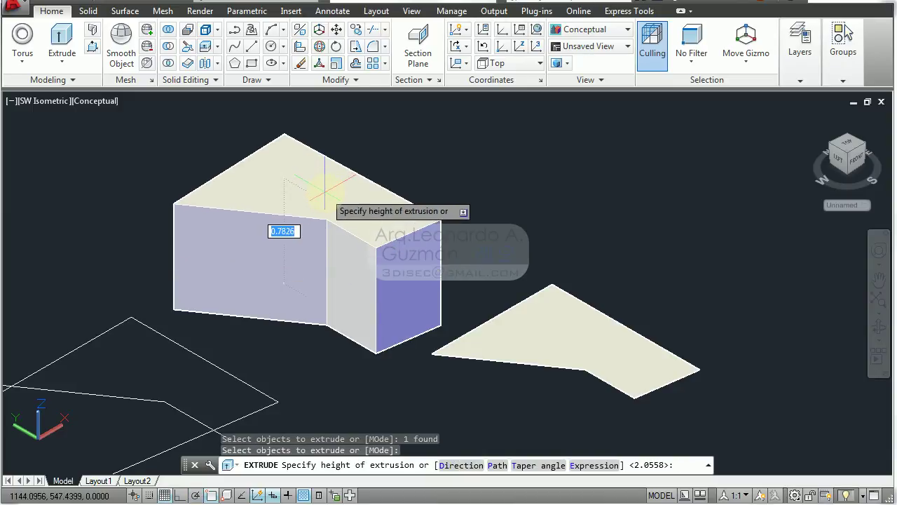
pyautogui.click(321, 200)
# Step: Extrude the flat shaded region into a matching bent solid of similar height
pyautogui.press('Return')
pyautogui.click(546, 309)
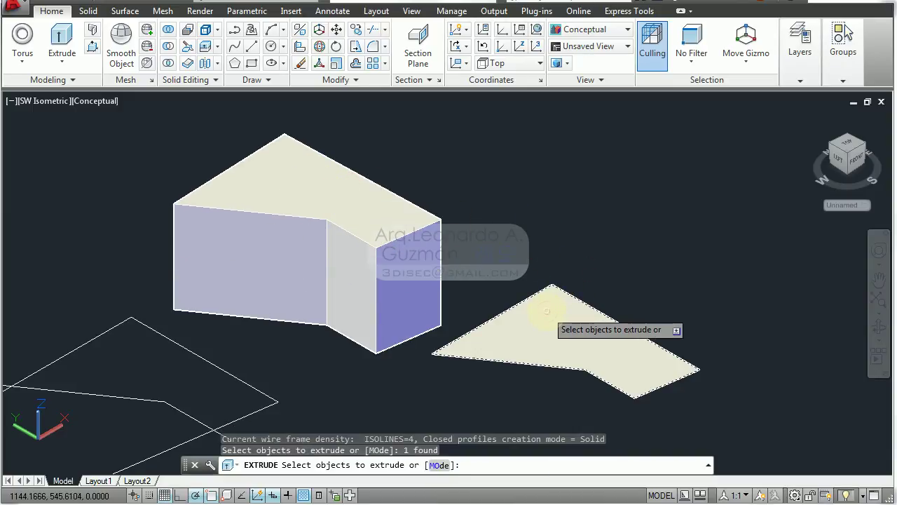
pyautogui.press('Return')
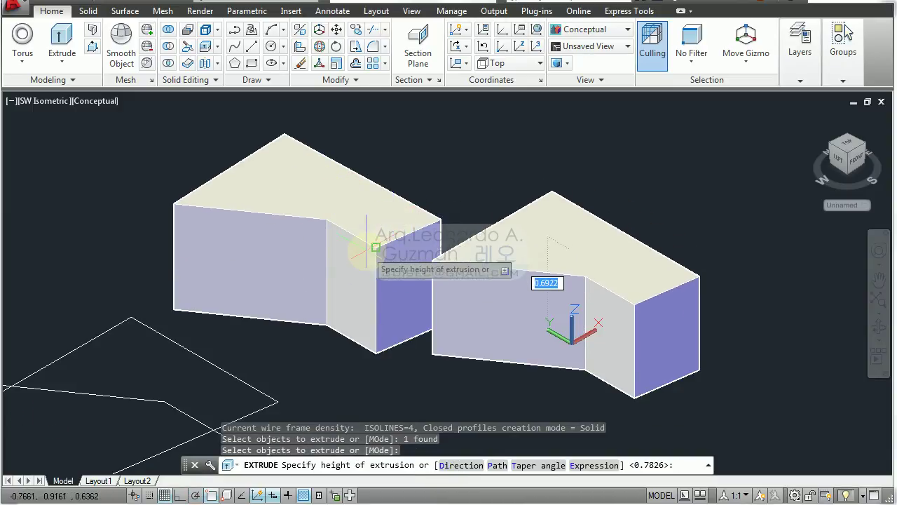
pyautogui.click(570, 196)
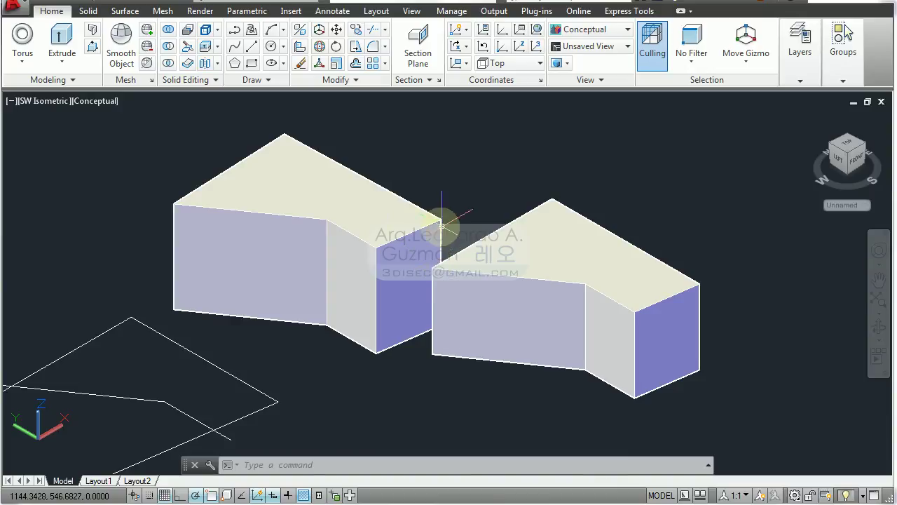
# Step: Grip-drag a corner of the right solid to the right and up, then cancel
pyautogui.moveTo(359, 208); pyautogui.dragTo(275, 204, button='middle')
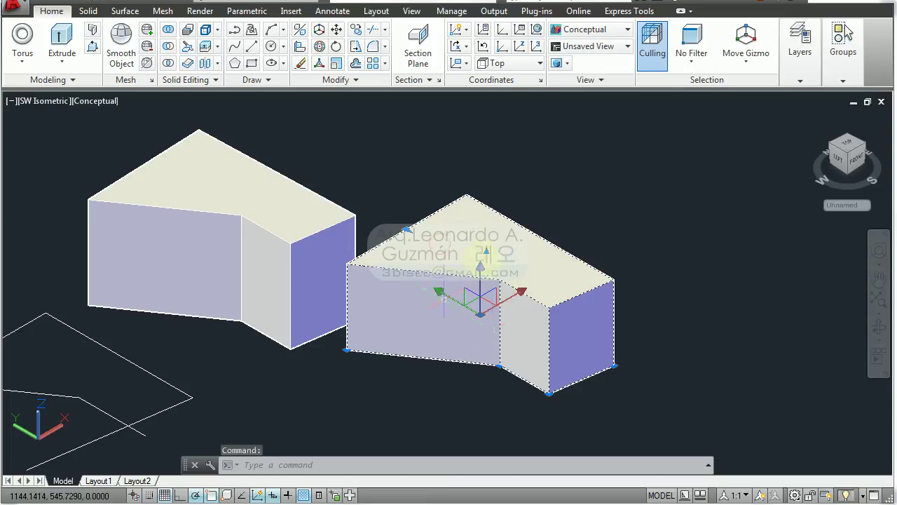
pyautogui.click(549, 394)
pyautogui.click(677, 375)
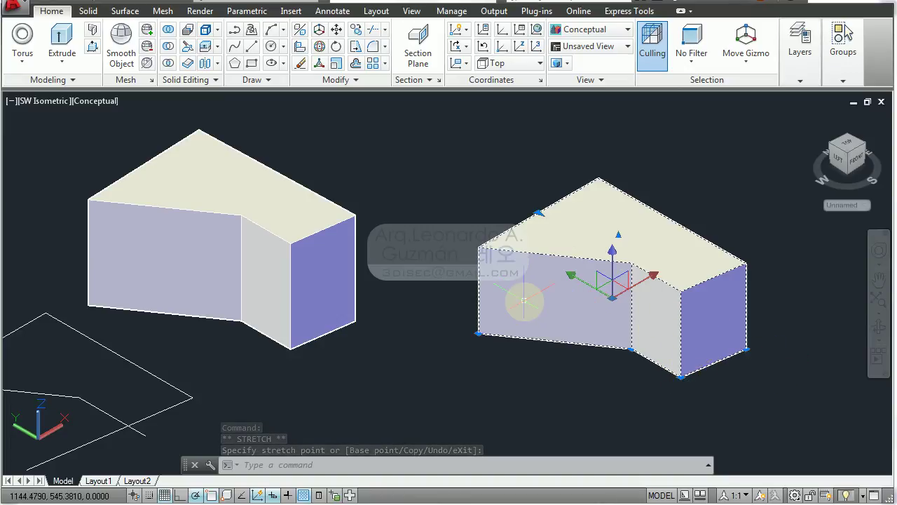
pyautogui.press('Escape')
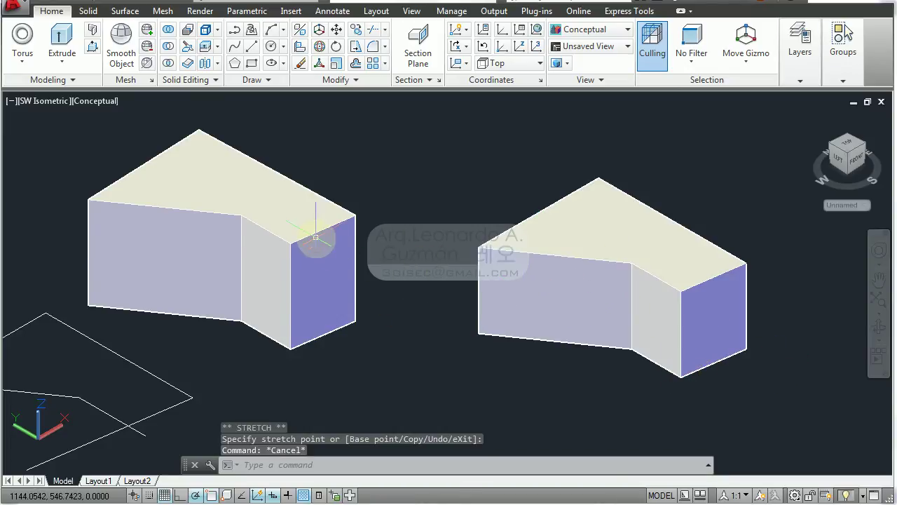
# Step: Stretch the left solid's bottom front corner lower to reshape it
pyautogui.click(316, 237)
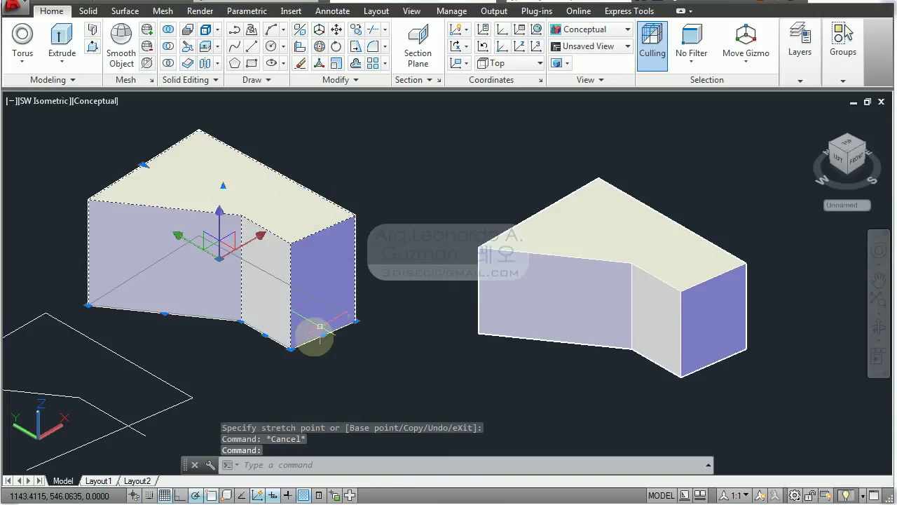
pyautogui.click(291, 348)
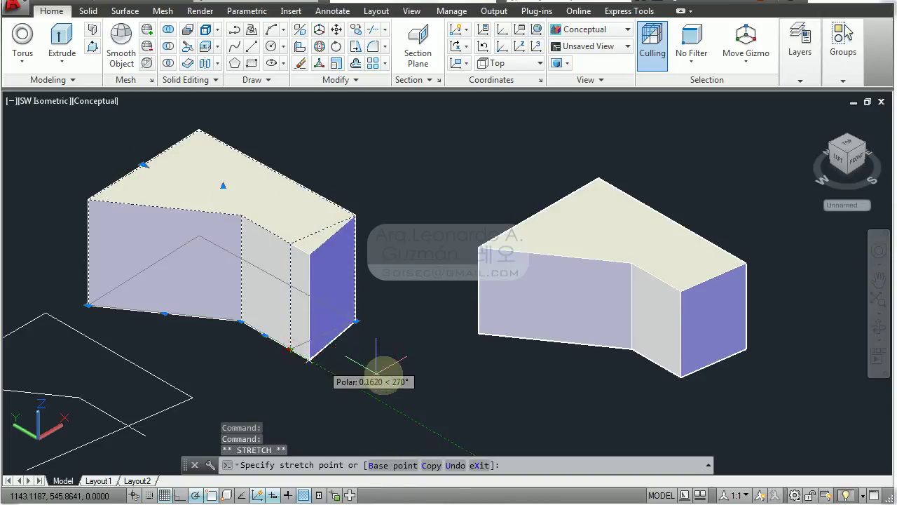
pyautogui.click(308, 382)
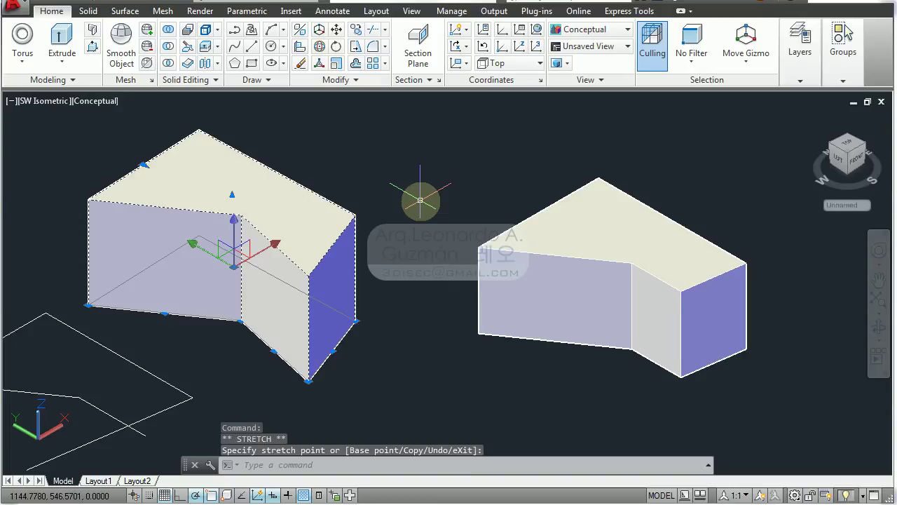
pyautogui.press('Escape')
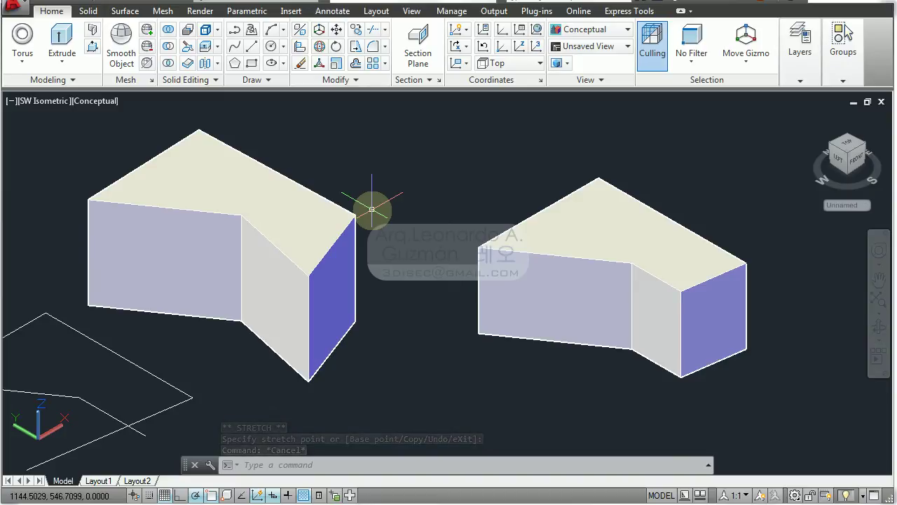
# Step: Delete both the right and left bent solids
pyautogui.press('Delete')
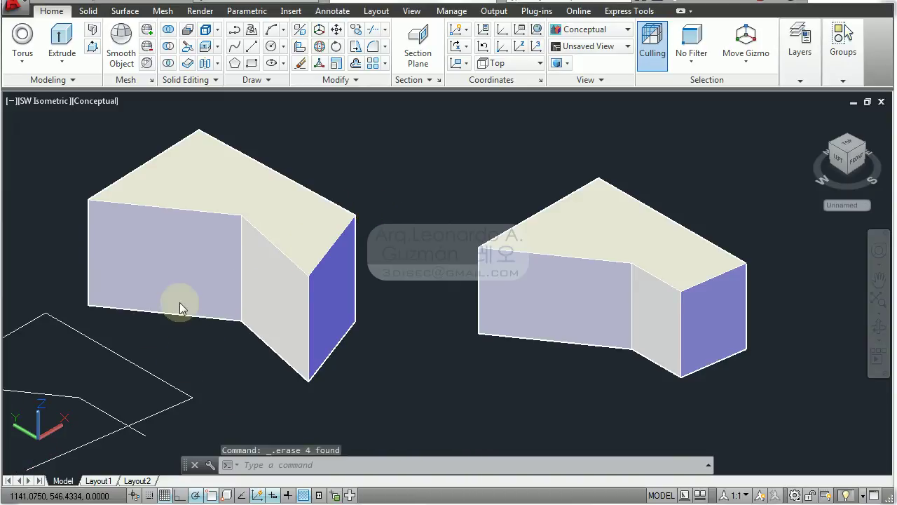
pyautogui.click(560, 227)
pyautogui.press('Delete')
pyautogui.click(223, 200)
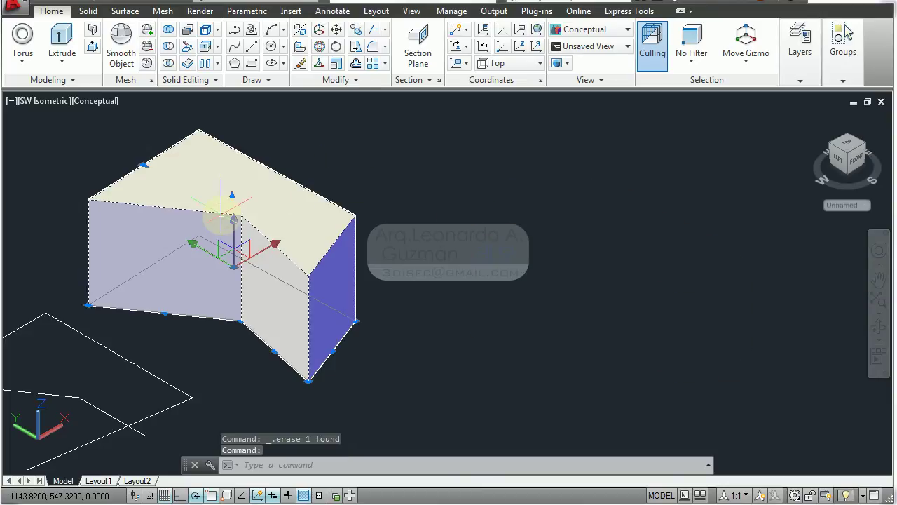
pyautogui.press('Delete')
# Step: Convert the crossing outline lines into a region using a crossing window
pyautogui.moveTo(192, 241)
pyautogui.mouseDown(button='middle')
pyautogui.moveTo(451, 162)
pyautogui.moveTo(515, 154)
pyautogui.mouseUp(button='middle')
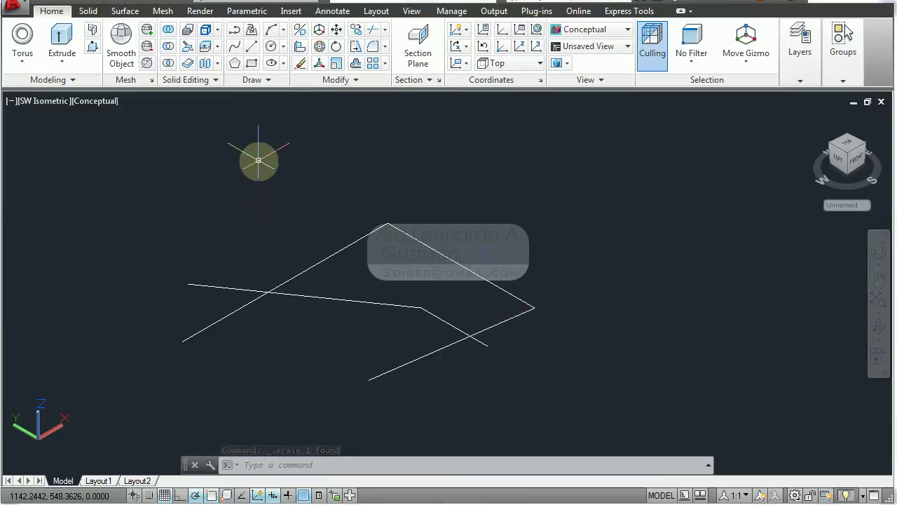
pyautogui.click(267, 81)
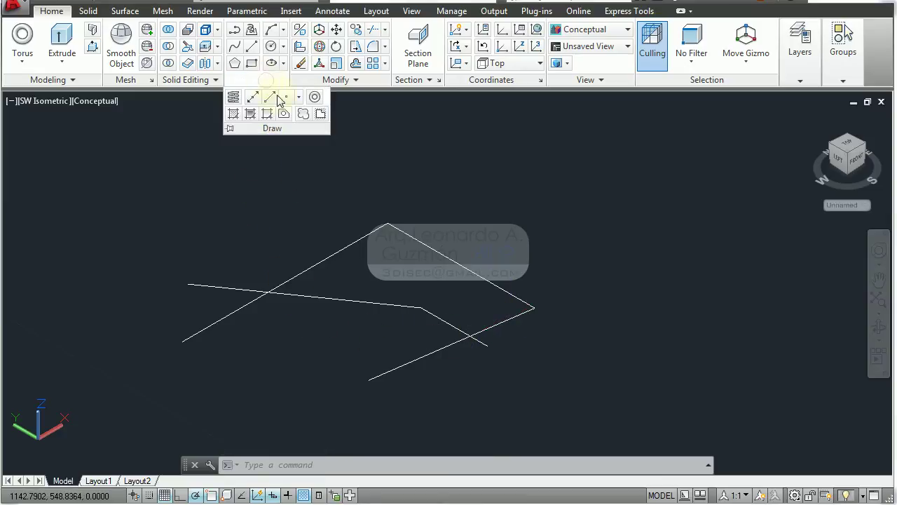
pyautogui.click(284, 114)
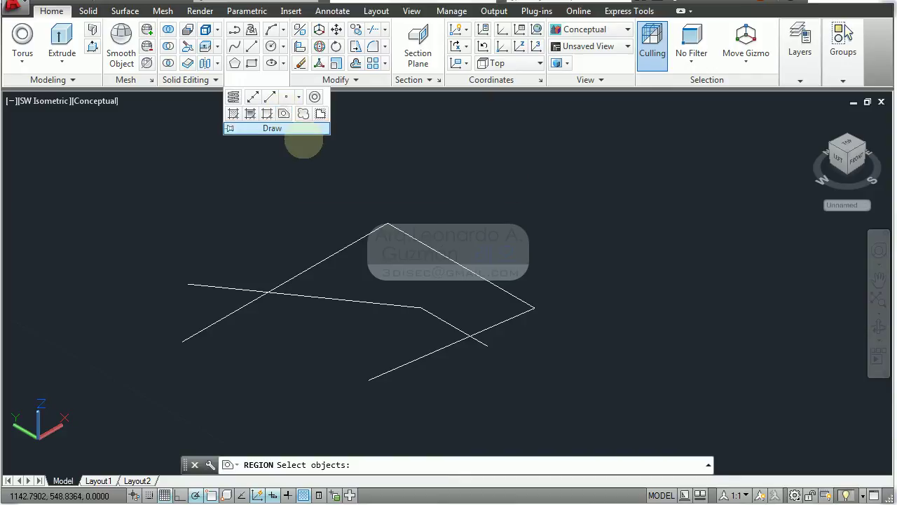
pyautogui.click(487, 347)
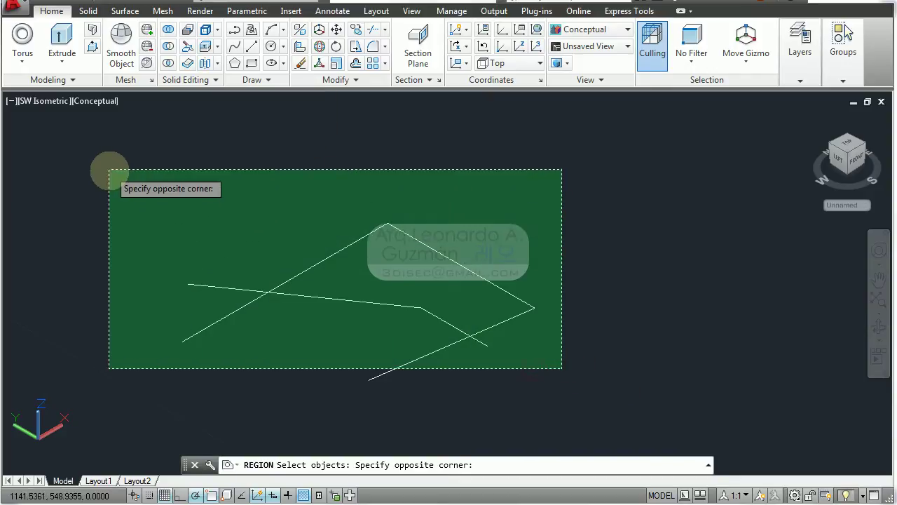
pyautogui.click(110, 170)
pyautogui.press('Return')
pyautogui.write('tr')
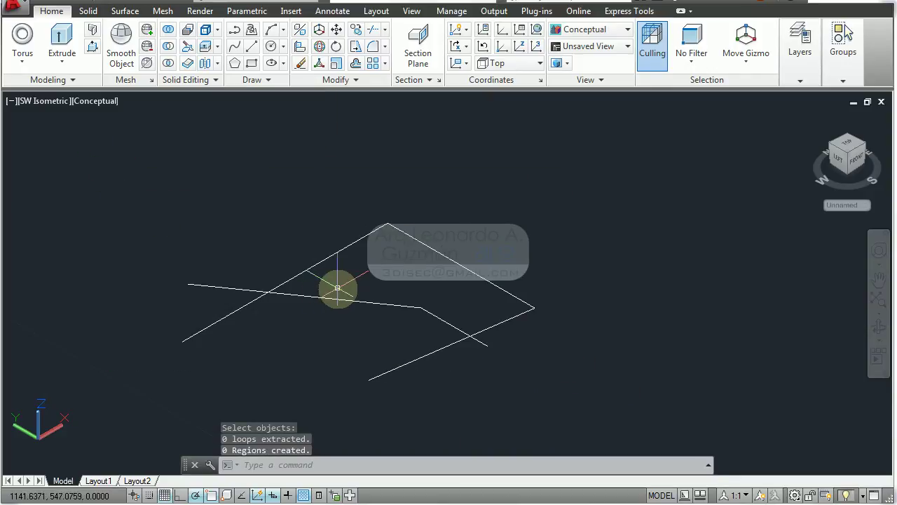
# Step: Trim the overhanging line ends and corner stubs at the outline's crossings
pyautogui.press('Return')
pyautogui.press('Return')
pyautogui.click(228, 314)
pyautogui.click(200, 257)
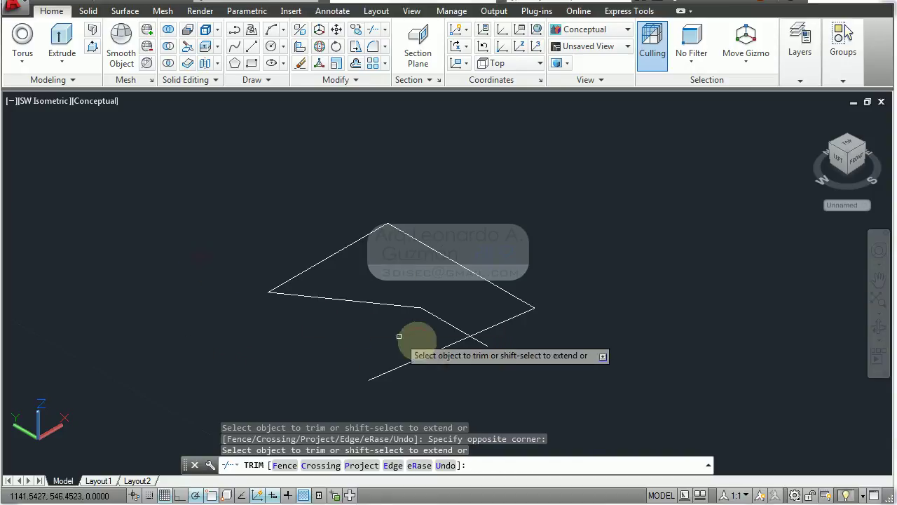
pyautogui.click(512, 360)
pyautogui.click(433, 344)
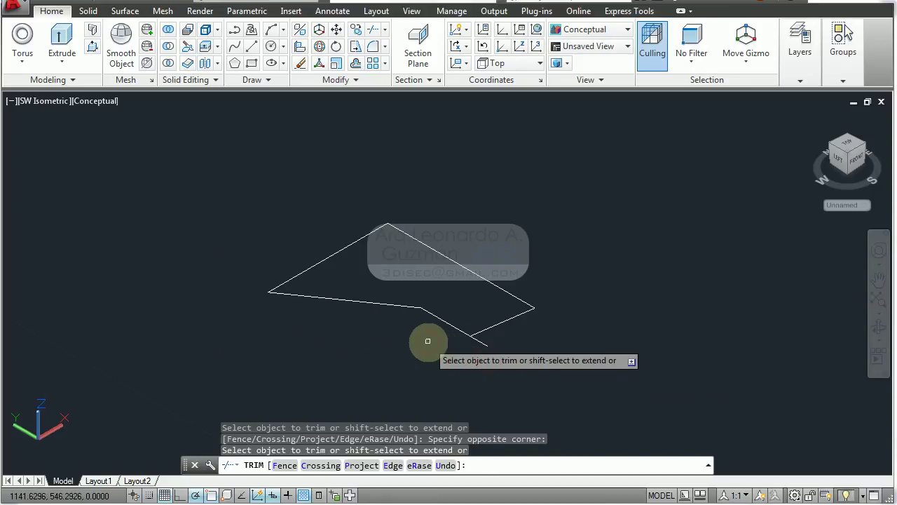
pyautogui.click(483, 344)
pyautogui.press('Return')
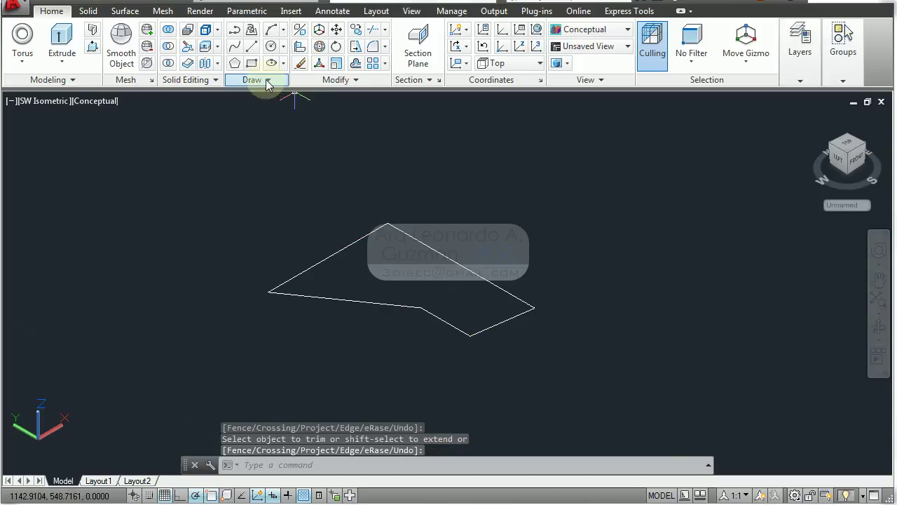
# Step: Make the trimmed bent outline a region, then undo back to the untrimmed lines
pyautogui.click(266, 80)
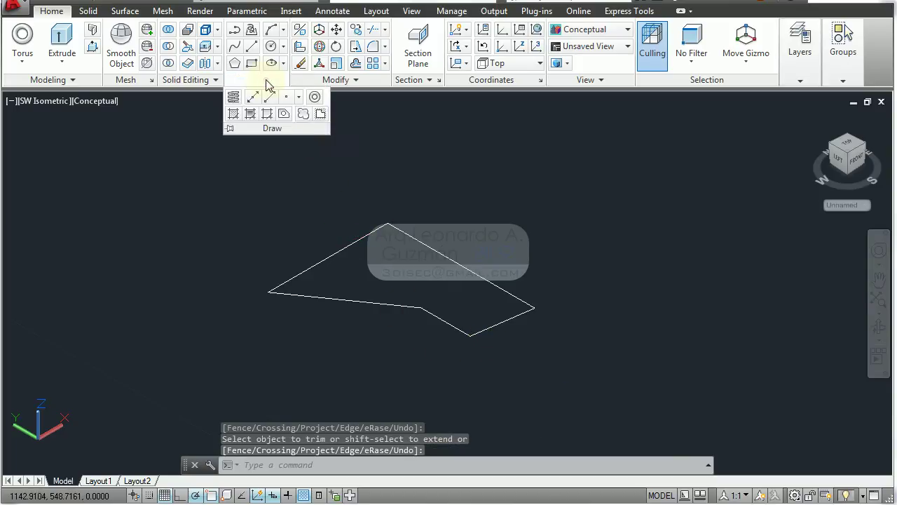
pyautogui.click(283, 116)
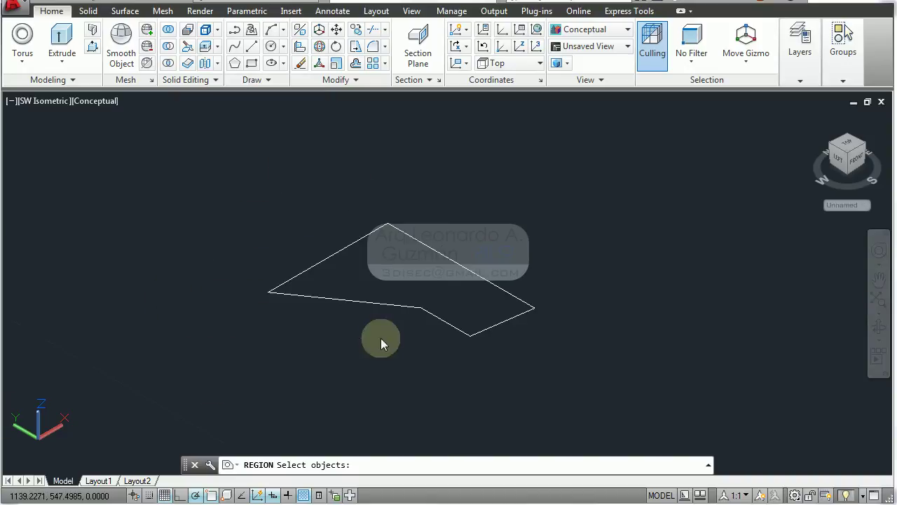
pyautogui.click(565, 351)
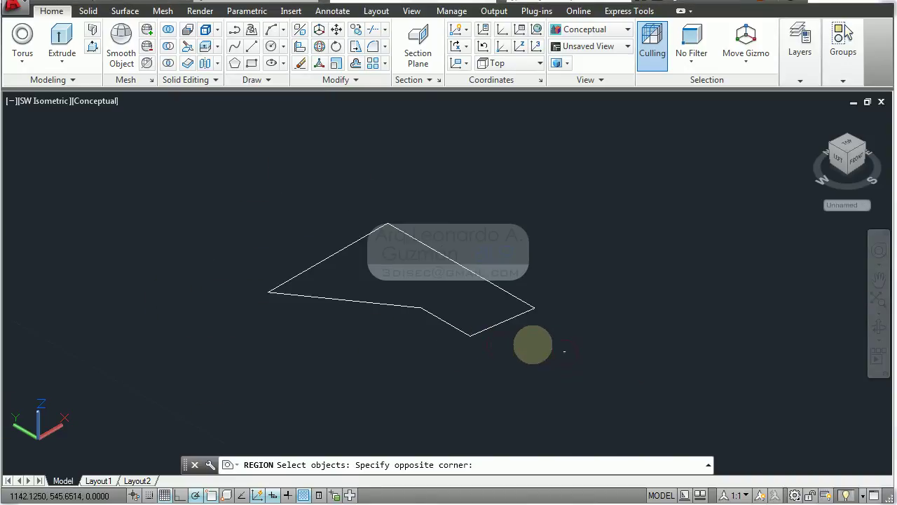
pyautogui.click(254, 223)
pyautogui.press('Return')
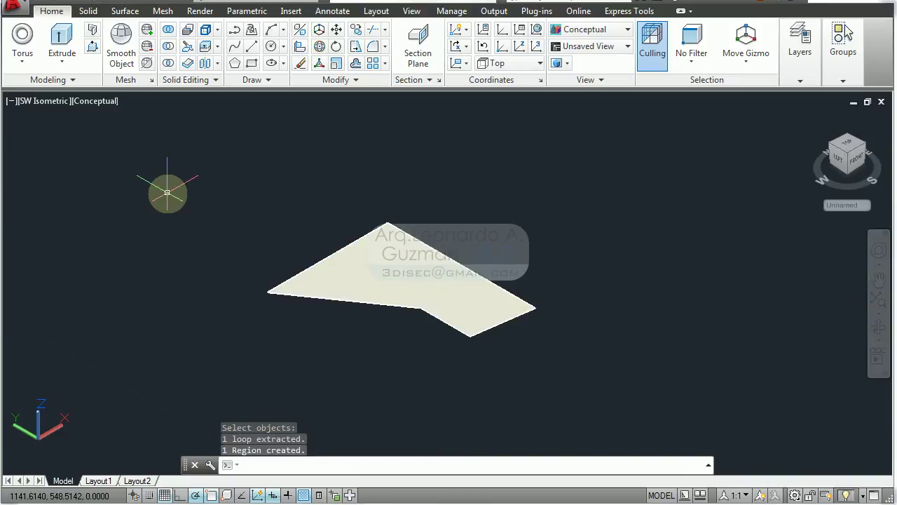
pyautogui.click(154, 2)
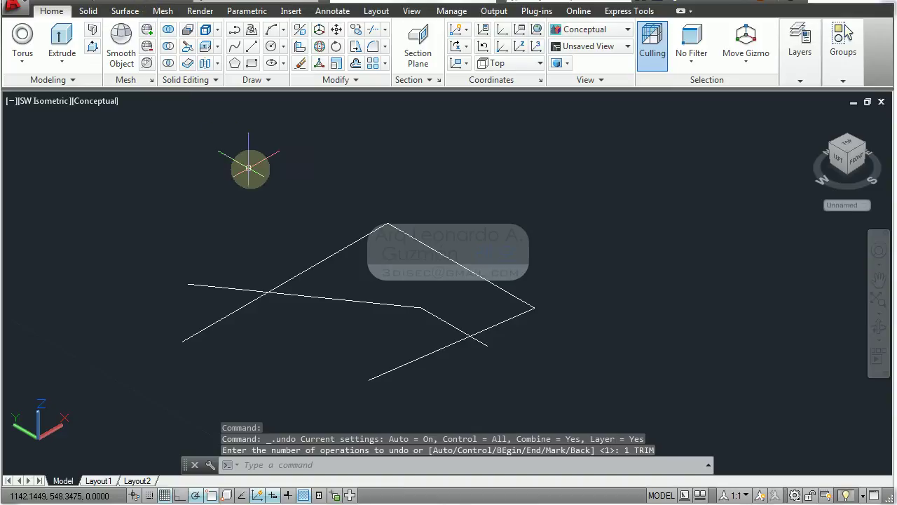
# Step: Presspull the area bounded by the crossing lines up into a bent prism and select it
pyautogui.moveTo(249, 173); pyautogui.dragTo(239, 201, button='middle')
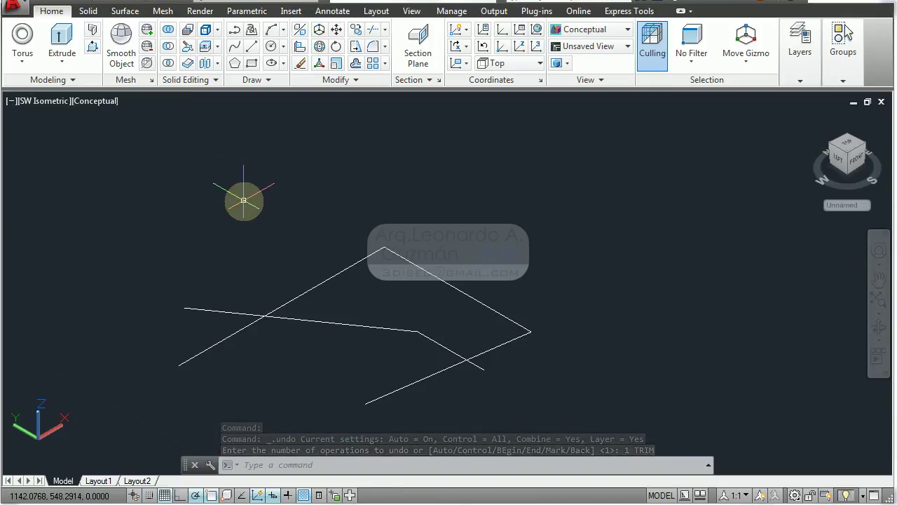
pyautogui.click(95, 52)
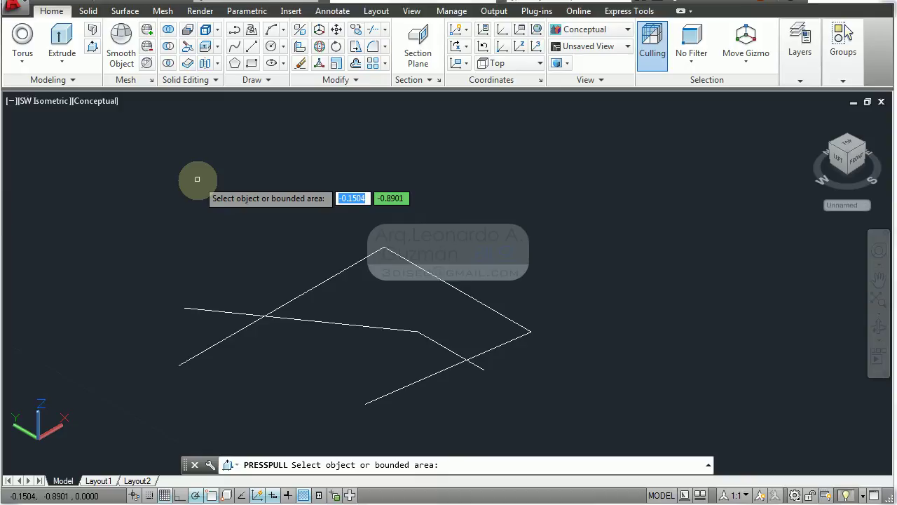
pyautogui.click(387, 295)
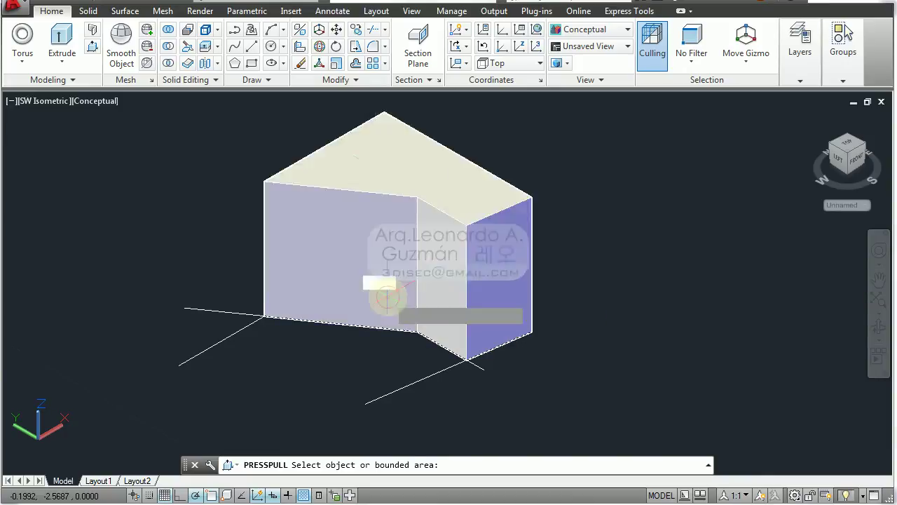
pyautogui.click(450, 207)
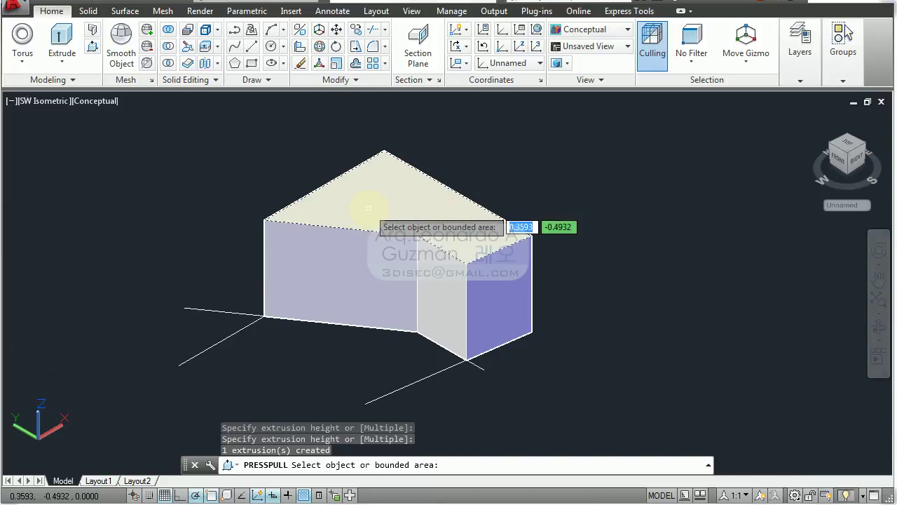
pyautogui.press('Escape')
pyautogui.moveTo(391, 150); pyautogui.dragTo(196, 221, button='middle')
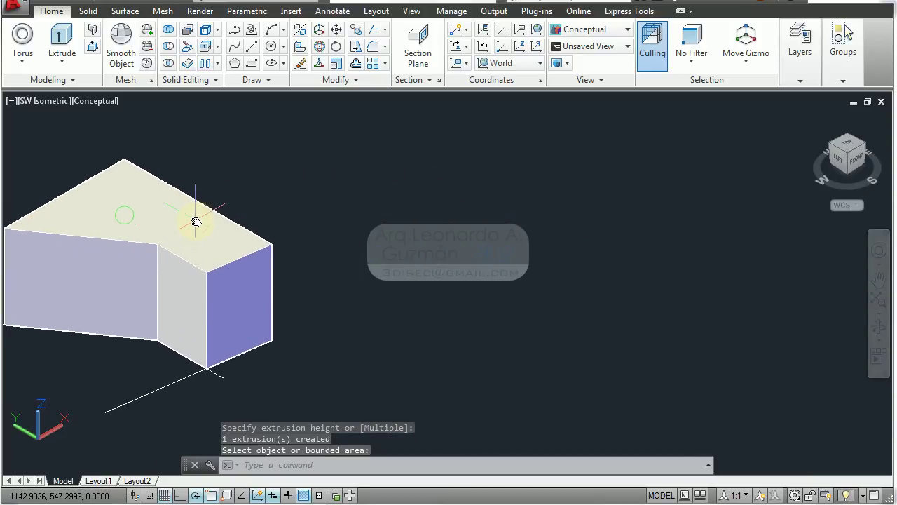
pyautogui.click(196, 222)
# Step: Move the bent solid aside, away from the outline lines
pyautogui.write('M')
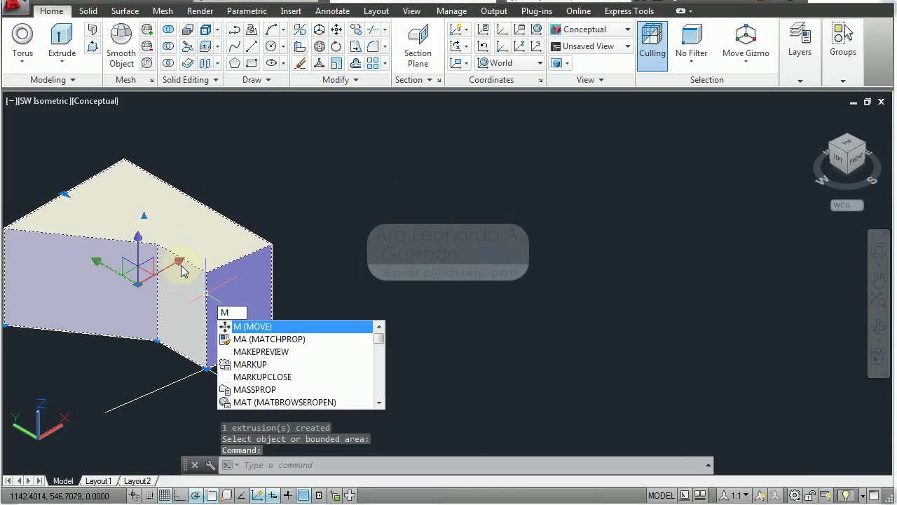
pyautogui.press('Return')
pyautogui.click(176, 267)
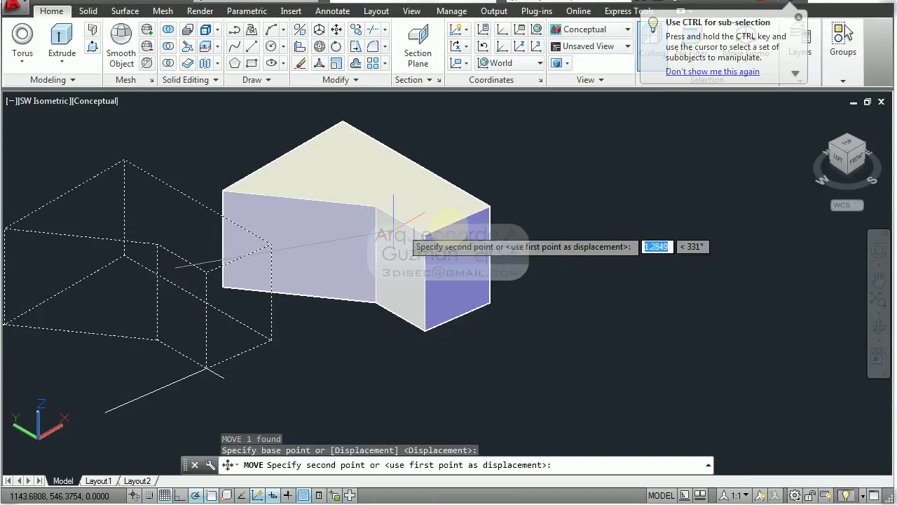
pyautogui.click(538, 211)
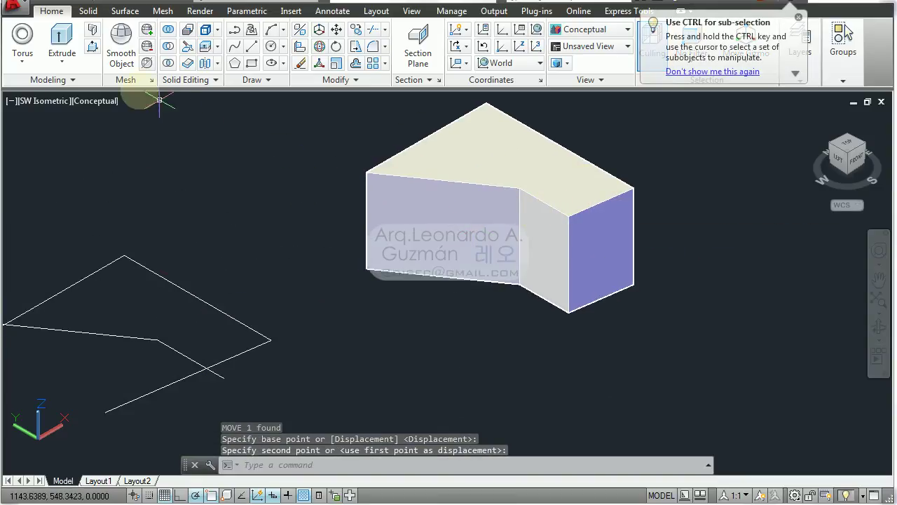
# Step: Presspull the front and right end faces outward and push the top face down
pyautogui.click(92, 46)
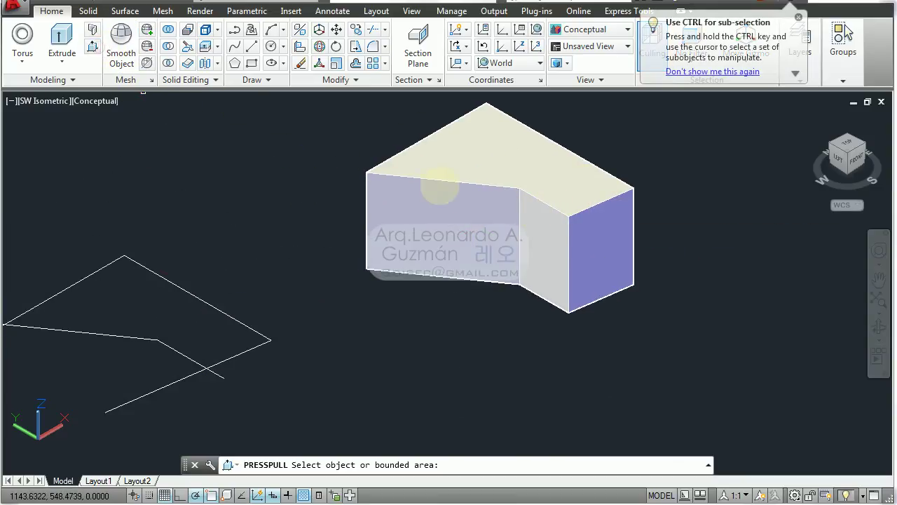
pyautogui.click(457, 199)
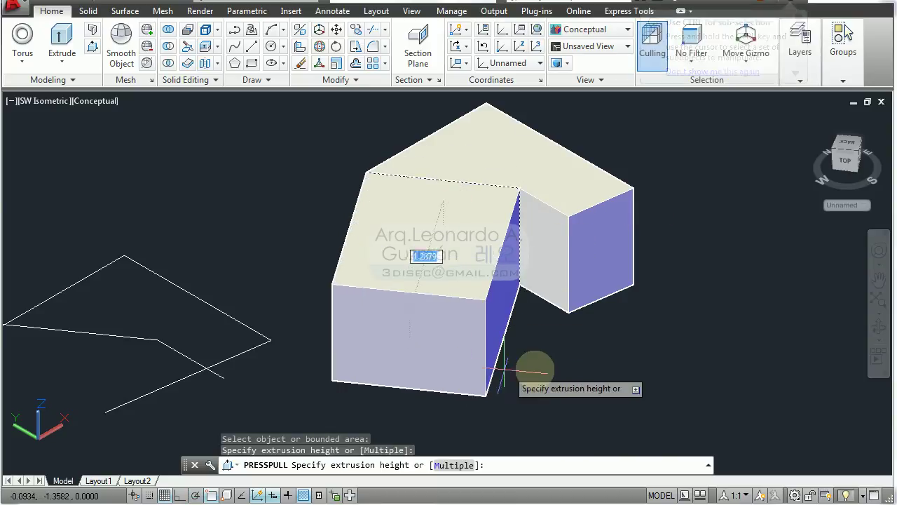
pyautogui.click(565, 344)
pyautogui.click(592, 249)
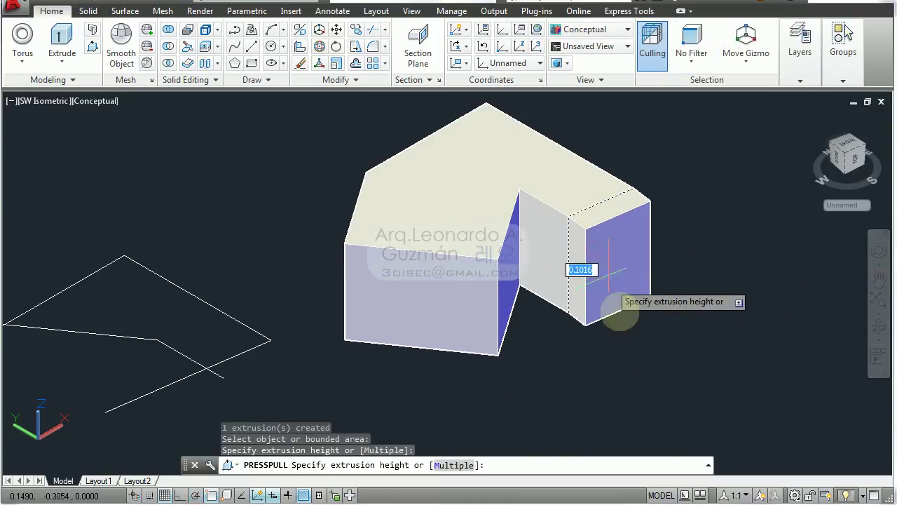
pyautogui.click(613, 343)
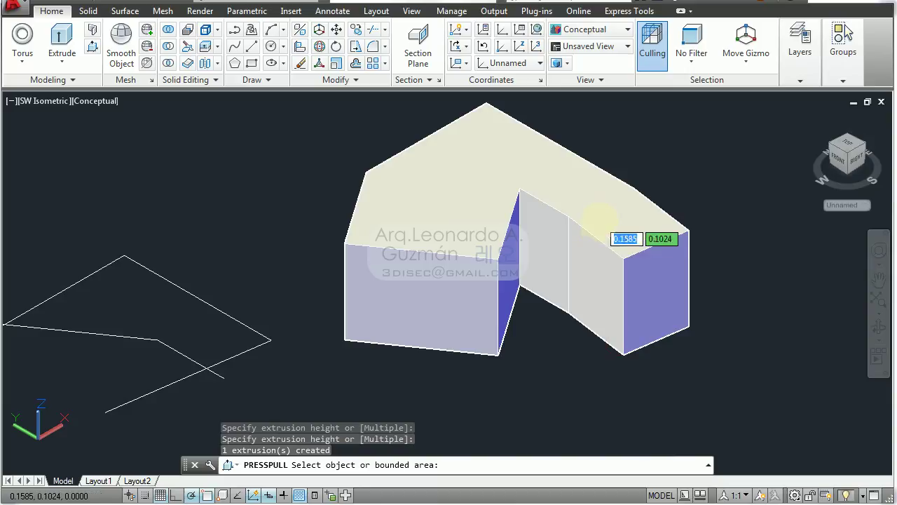
pyautogui.click(598, 220)
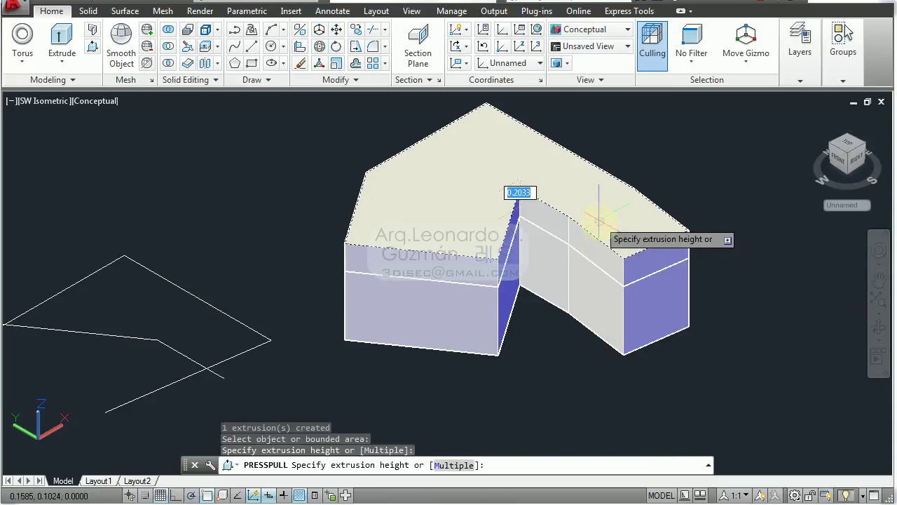
pyautogui.click(745, 235)
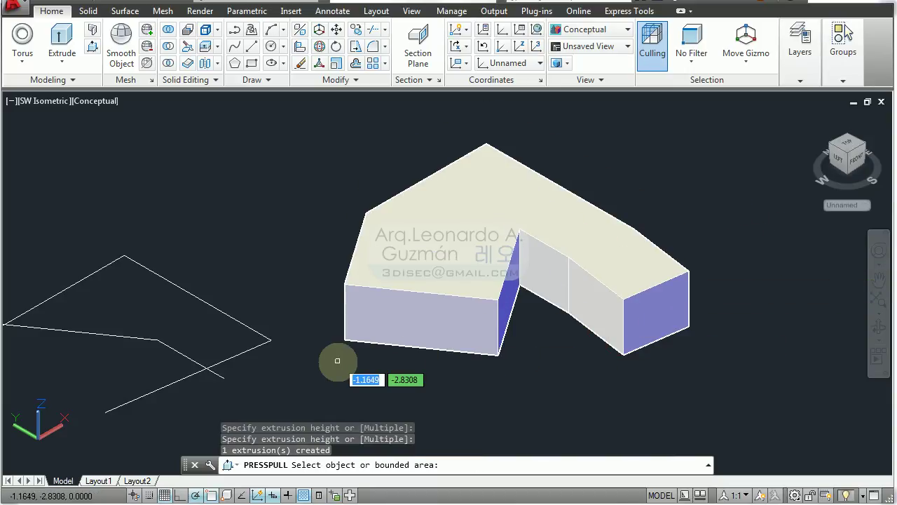
pyautogui.press('Return')
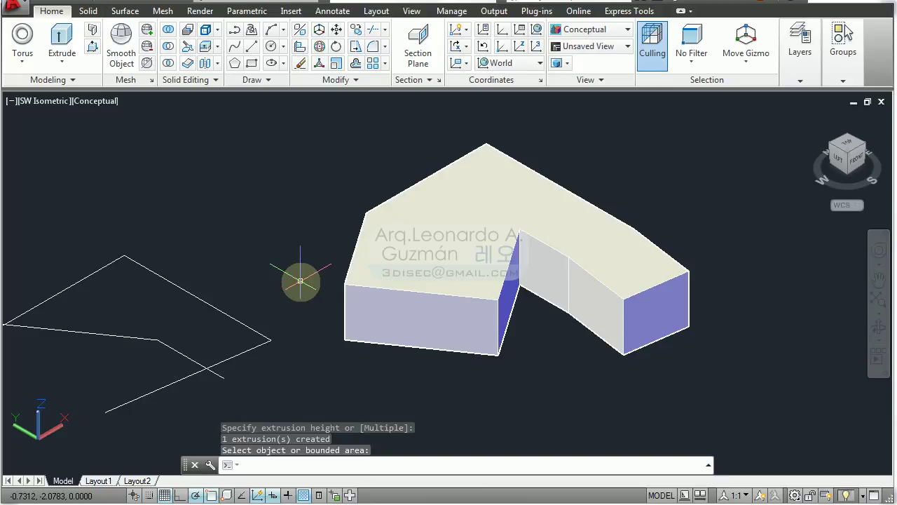
pyautogui.moveTo(279, 258); pyautogui.dragTo(416, 228, button='middle')
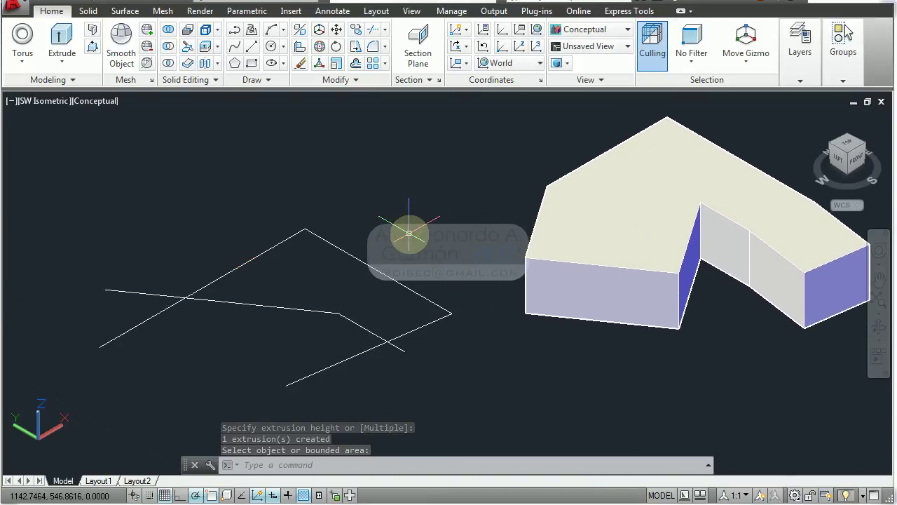
# Step: Draw a tall upright Cylinder at the lower left, beside the lines and bent prism
pyautogui.scroll(-2, 408, 233)
pyautogui.moveTo(409, 232); pyautogui.dragTo(379, 282, button='middle')
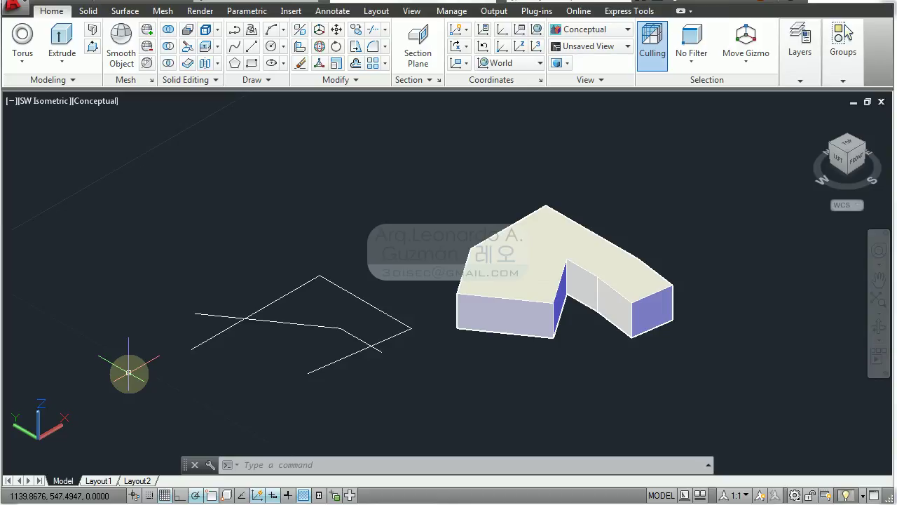
pyautogui.click(23, 61)
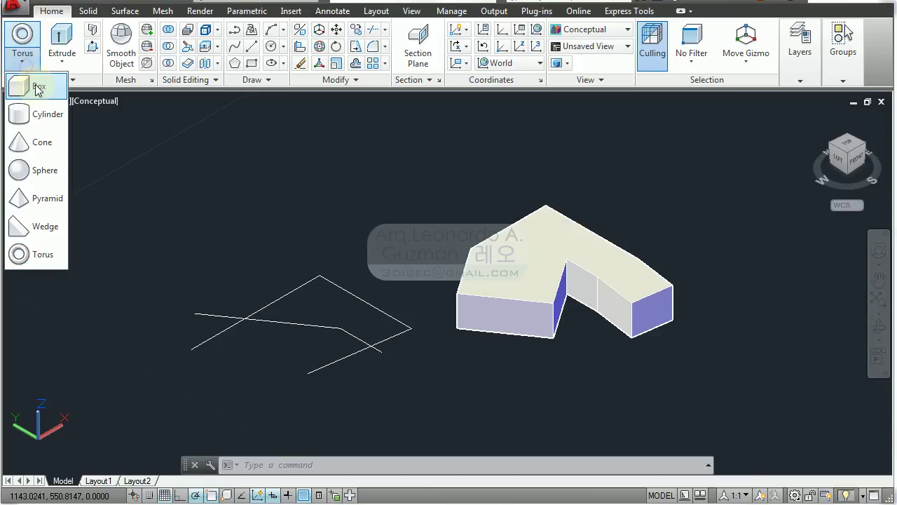
pyautogui.click(37, 90)
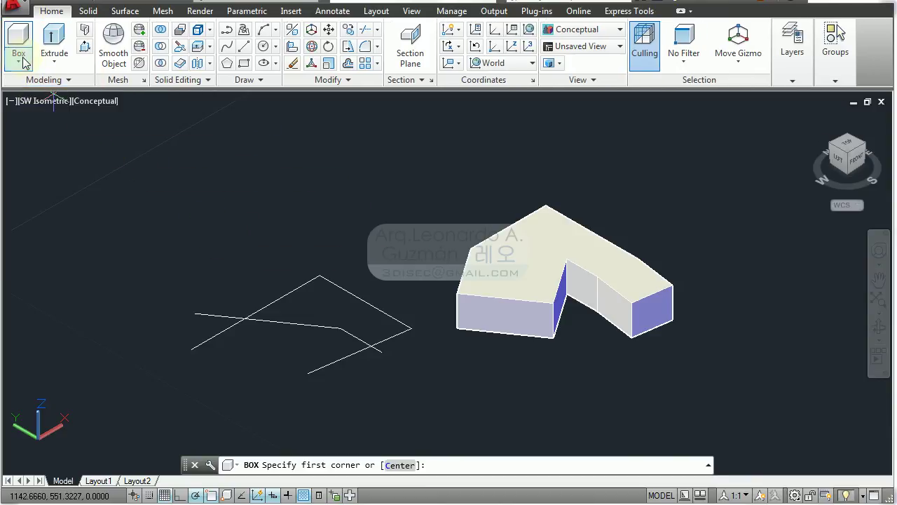
pyautogui.click(19, 62)
pyautogui.click(42, 115)
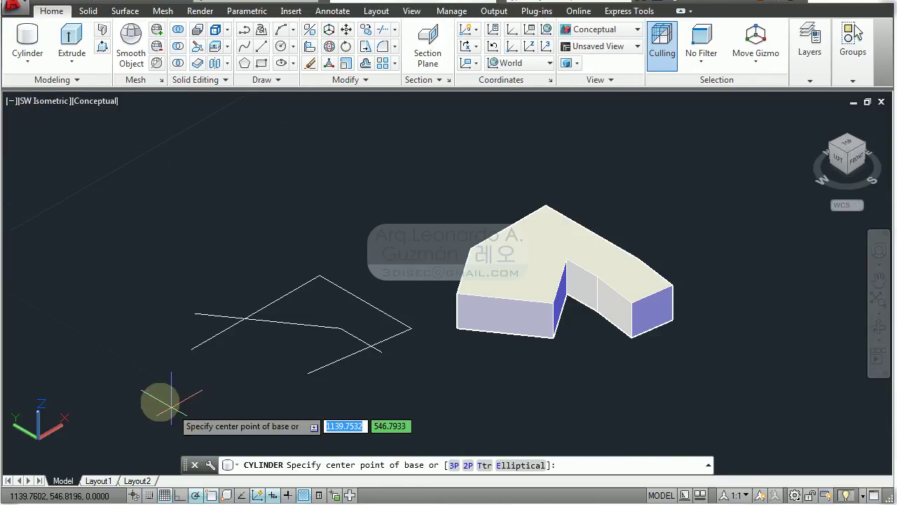
pyautogui.click(126, 378)
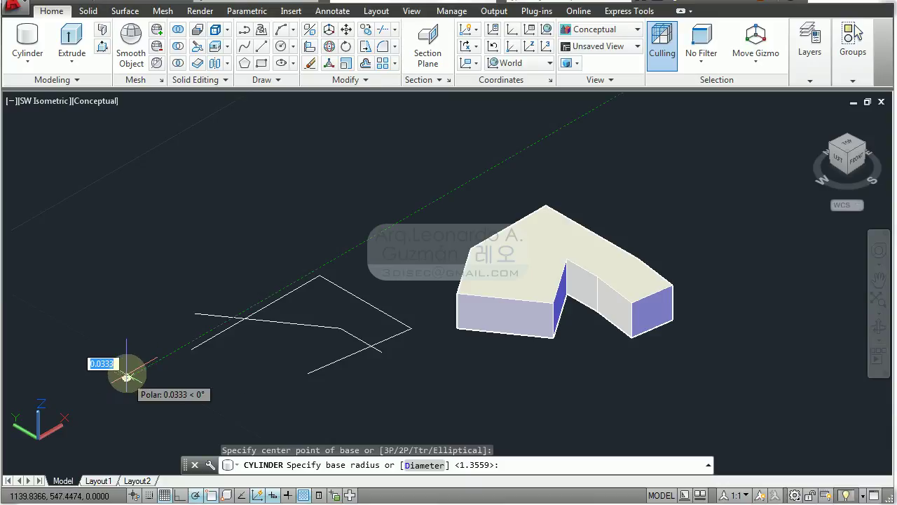
pyautogui.click(126, 366)
pyautogui.click(128, 219)
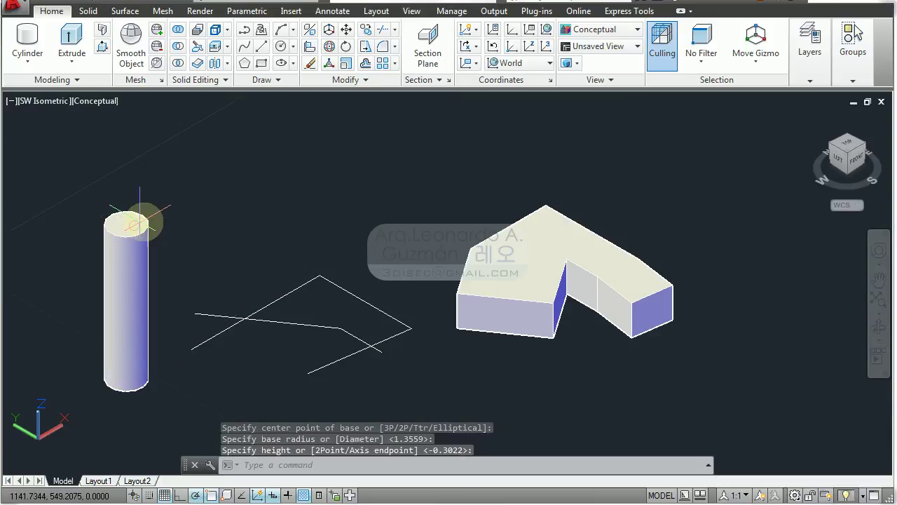
pyautogui.click(127, 221)
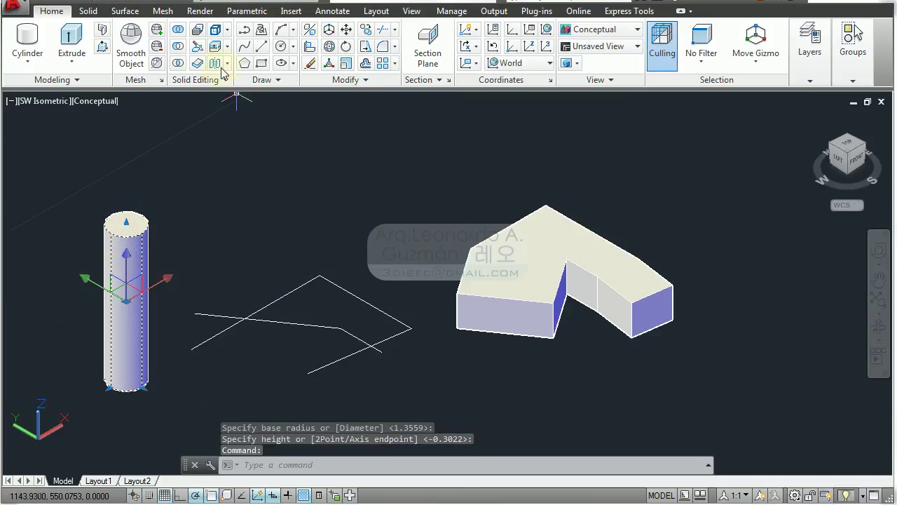
pyautogui.click(346, 30)
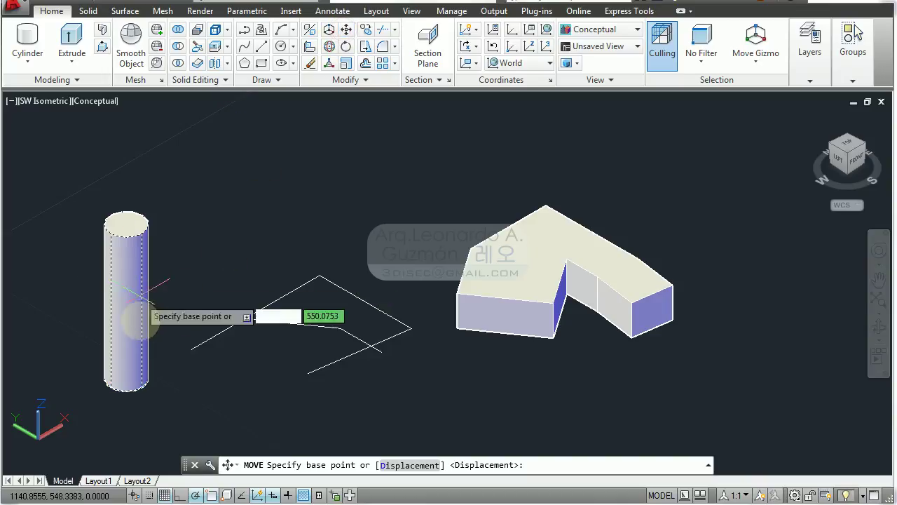
pyautogui.click(131, 437)
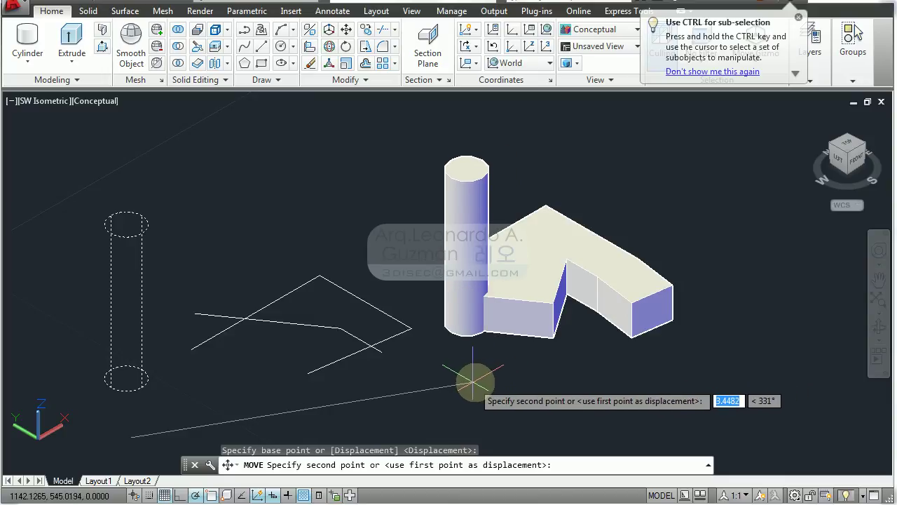
pyautogui.click(504, 369)
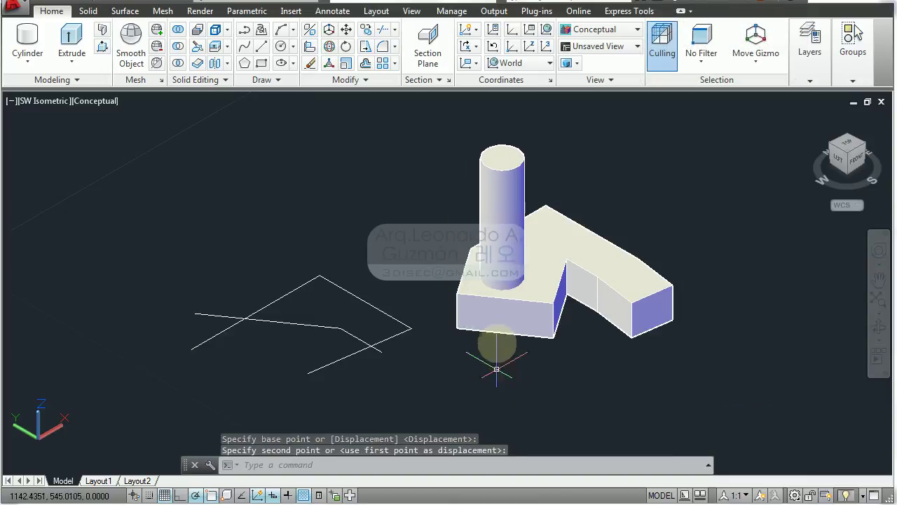
pyautogui.moveTo(457, 244); pyautogui.dragTo(318, 234, button='middle')
pyautogui.scroll(2, 318, 234)
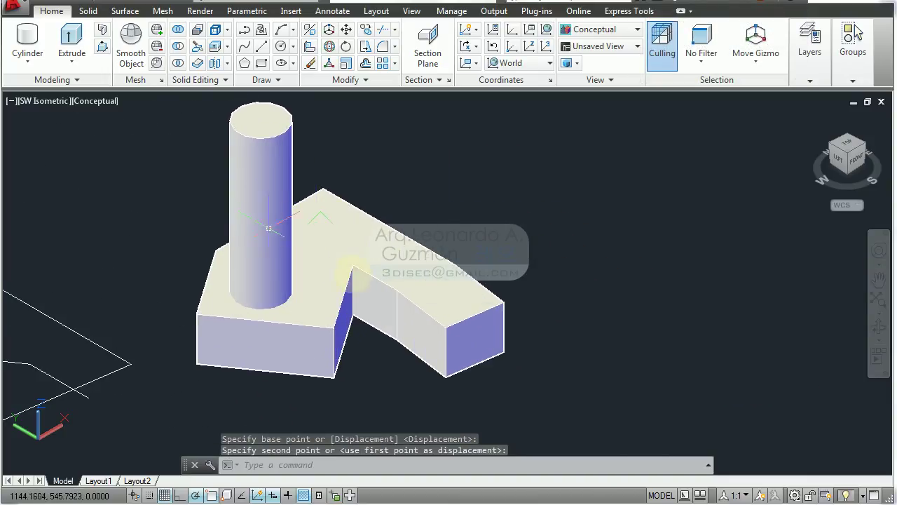
pyautogui.click(276, 164)
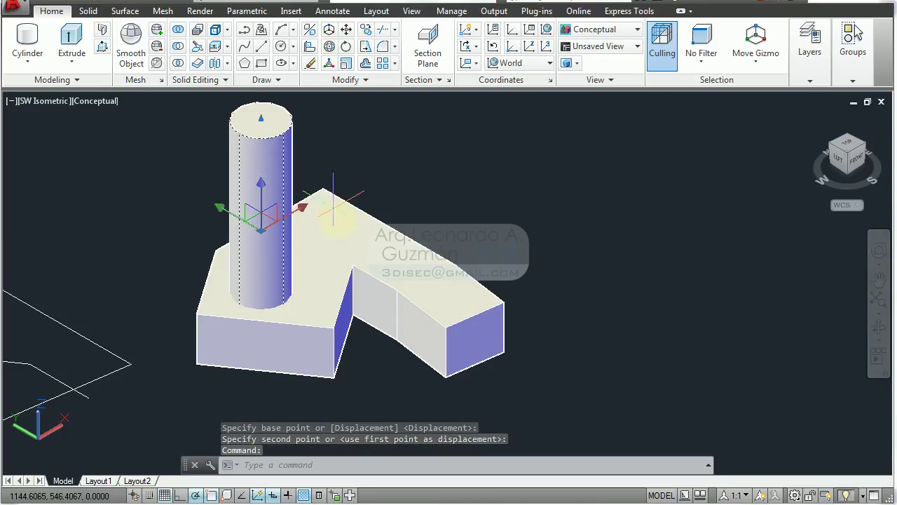
pyautogui.press('Escape')
pyautogui.click(342, 232)
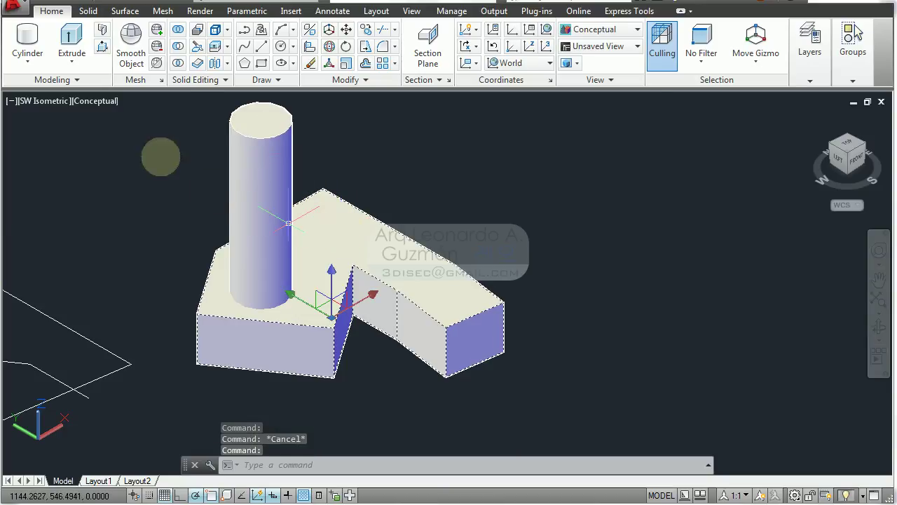
pyautogui.press('Escape')
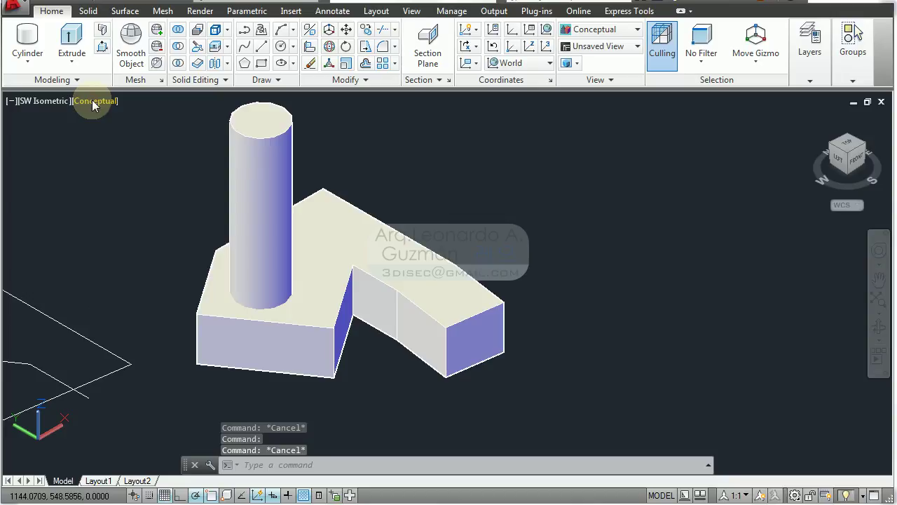
pyautogui.click(92, 100)
pyautogui.click(100, 135)
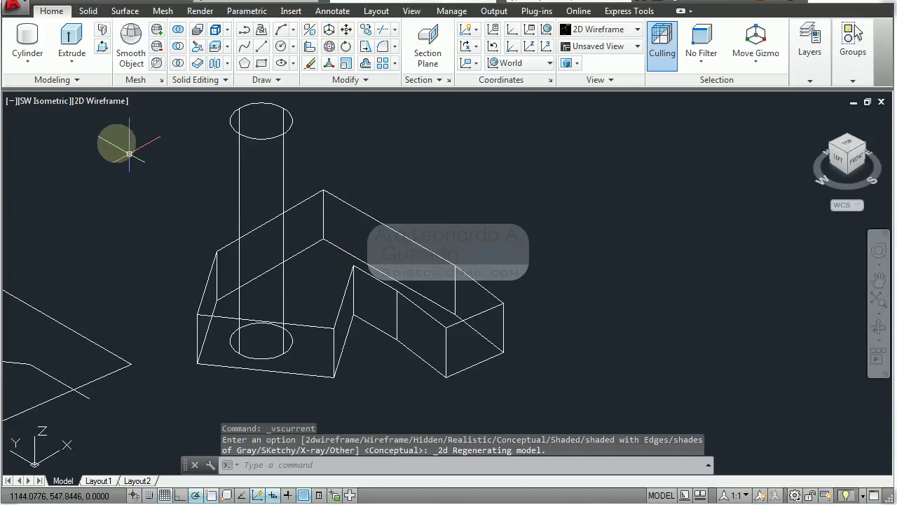
pyautogui.click(99, 101)
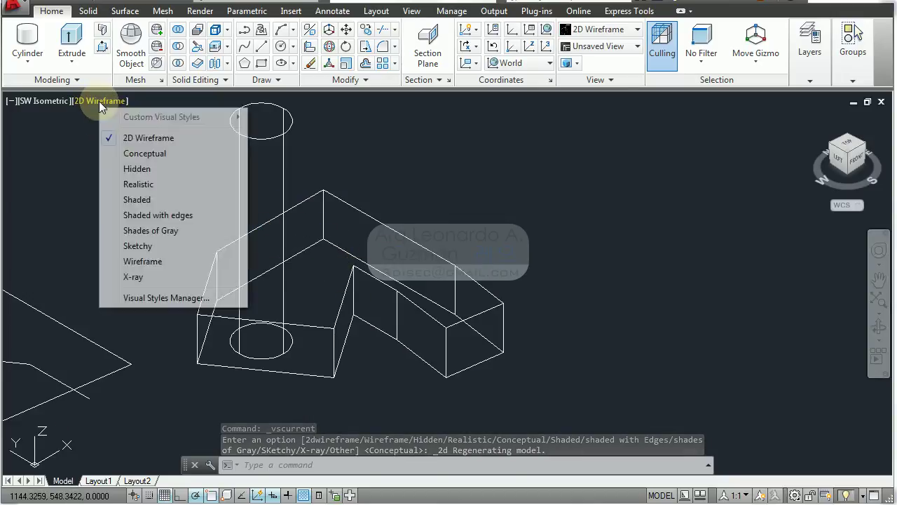
pyautogui.click(135, 153)
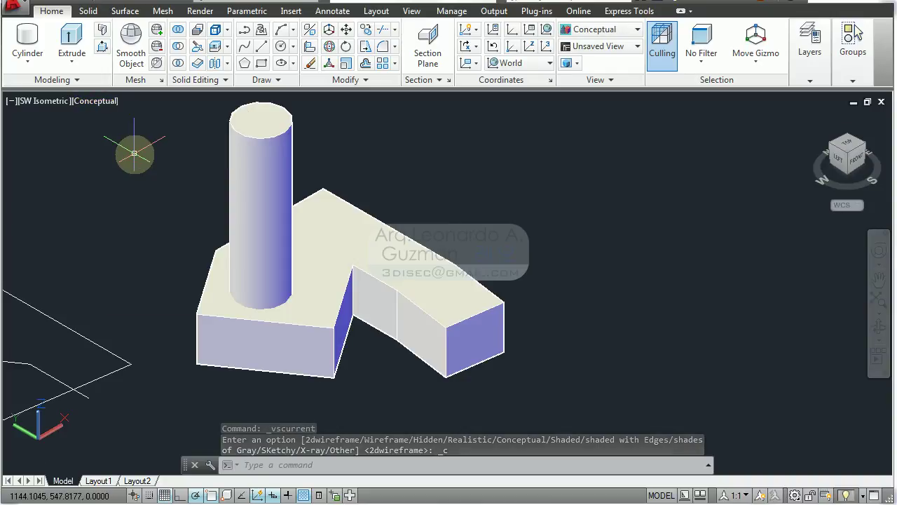
pyautogui.click(179, 30)
pyautogui.click(404, 141)
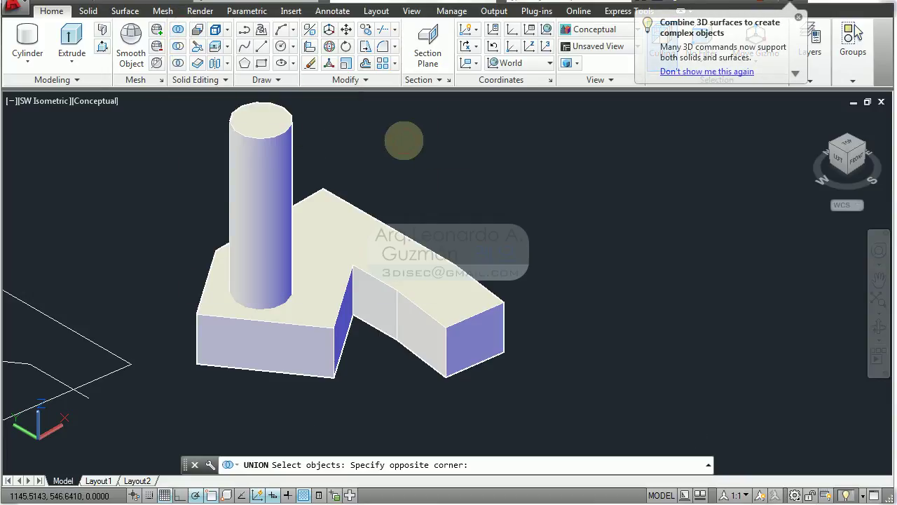
pyautogui.click(233, 239)
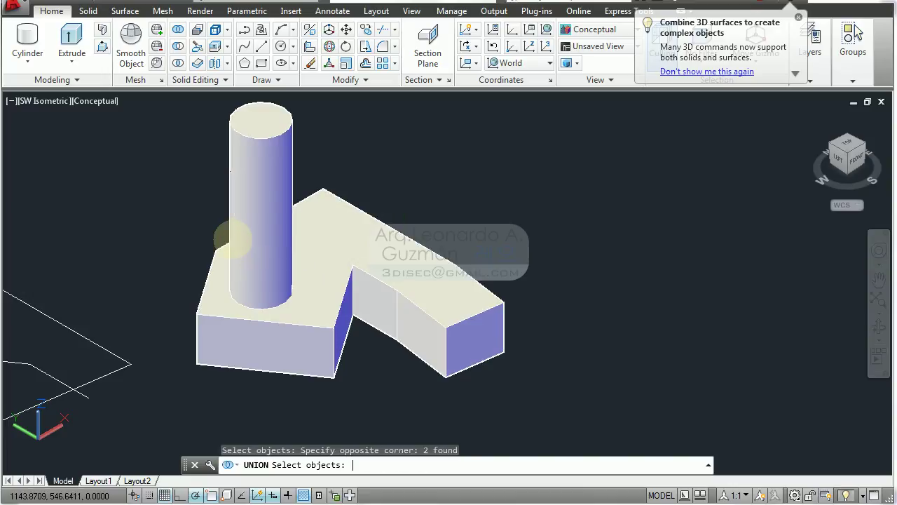
pyautogui.press('Return')
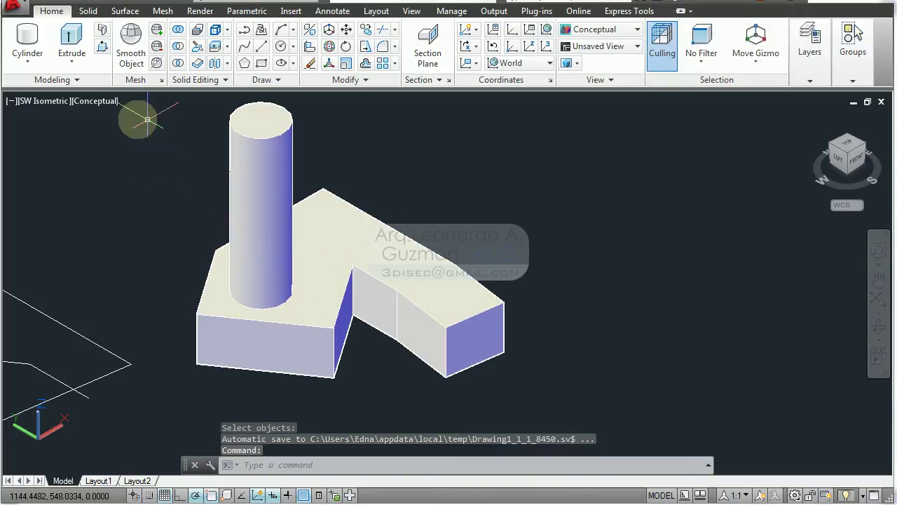
pyautogui.click(98, 102)
pyautogui.click(114, 136)
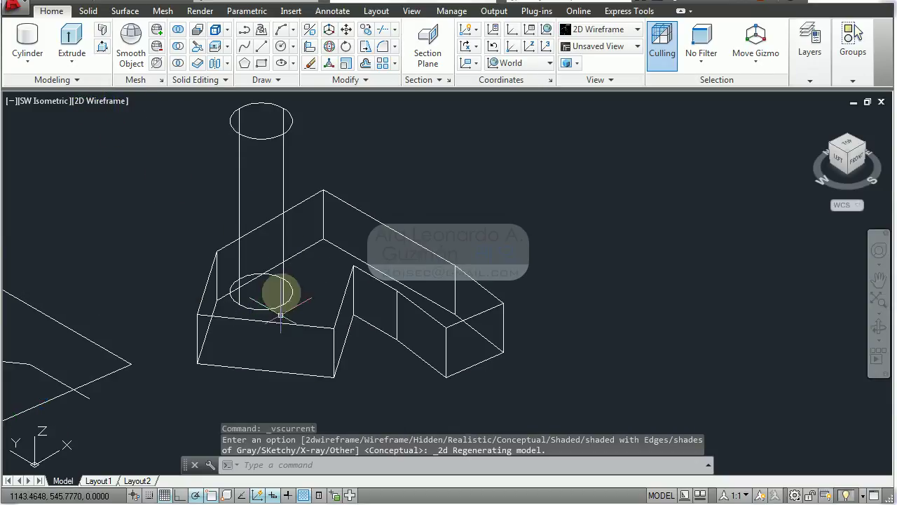
pyautogui.click(89, 102)
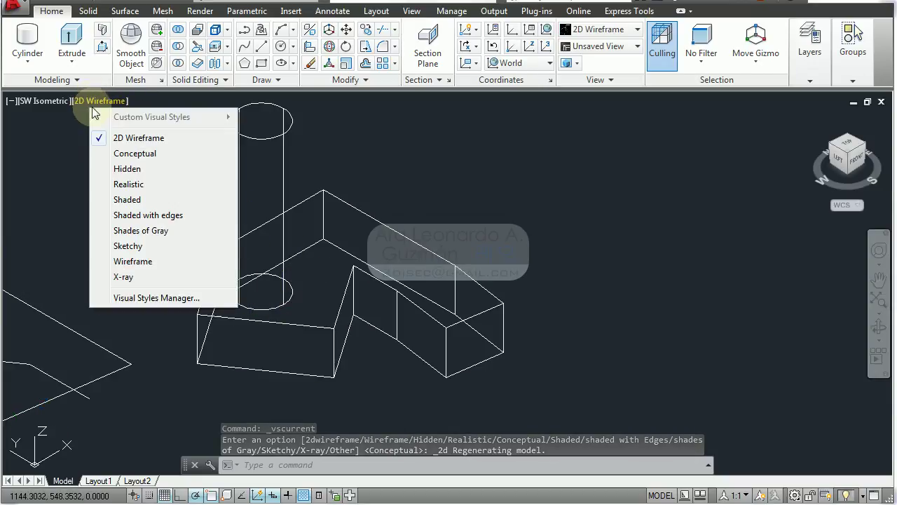
pyautogui.click(108, 154)
pyautogui.hotkey('ctrl', 'z')
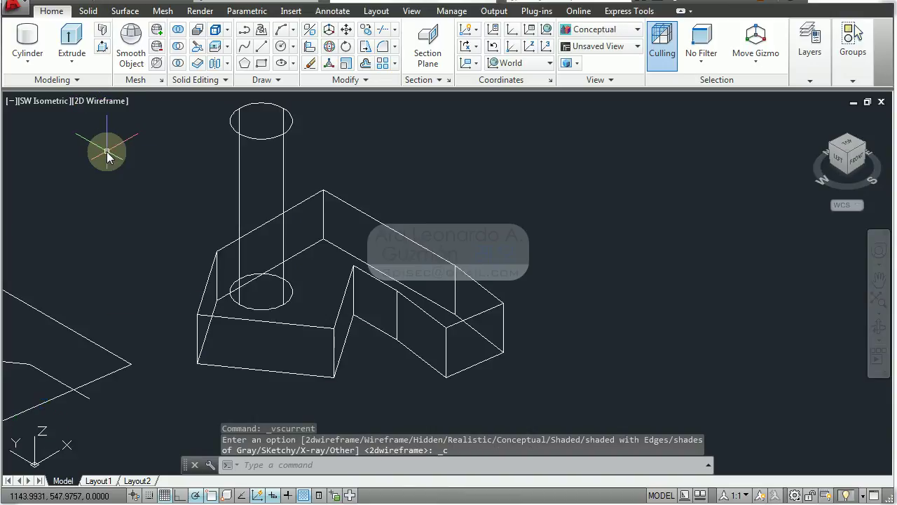
pyautogui.hotkey('ctrl', 'z')
pyautogui.hotkey('ctrl', 'z')
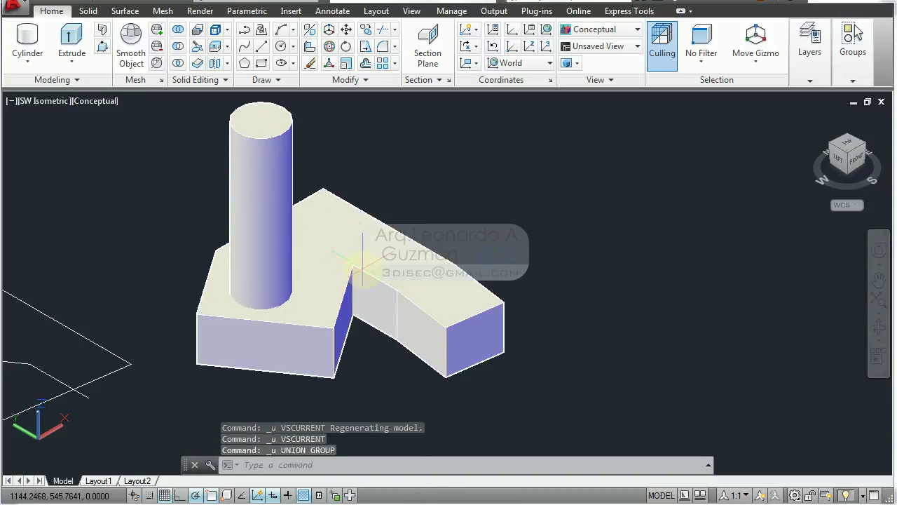
pyautogui.click(180, 46)
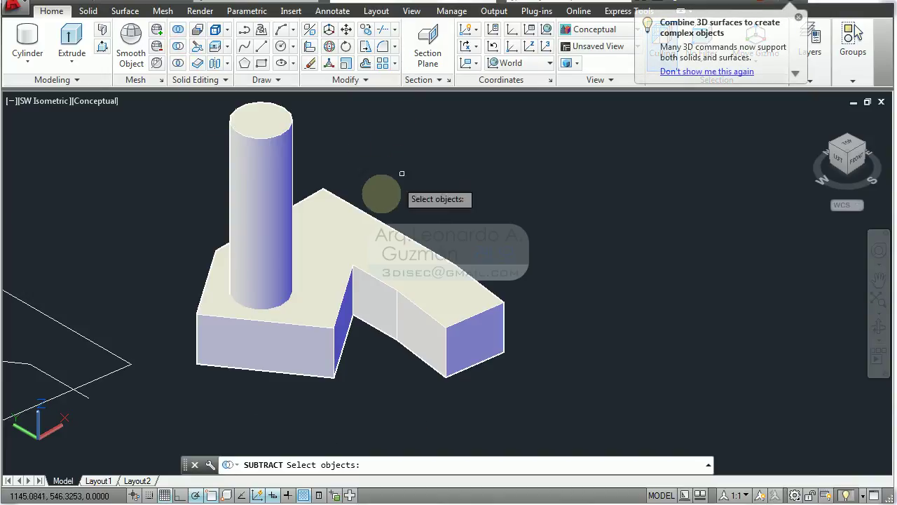
pyautogui.click(348, 222)
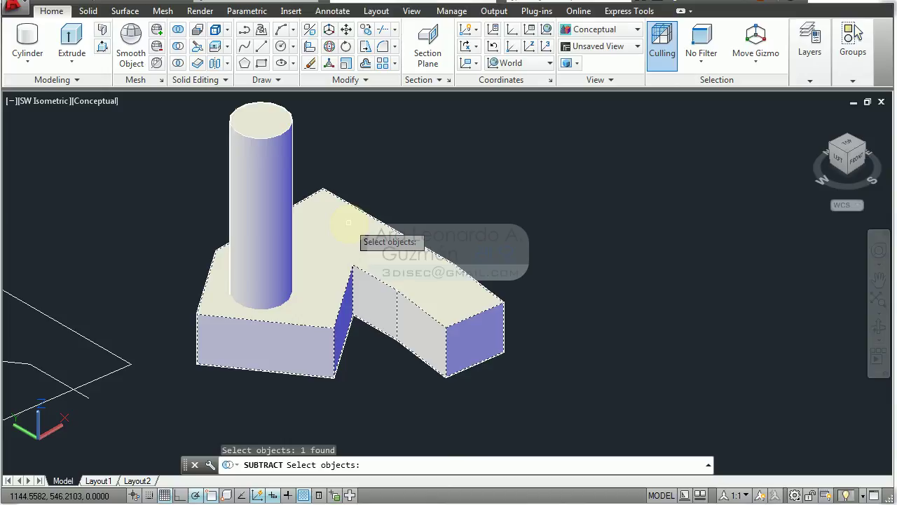
pyautogui.press('Return')
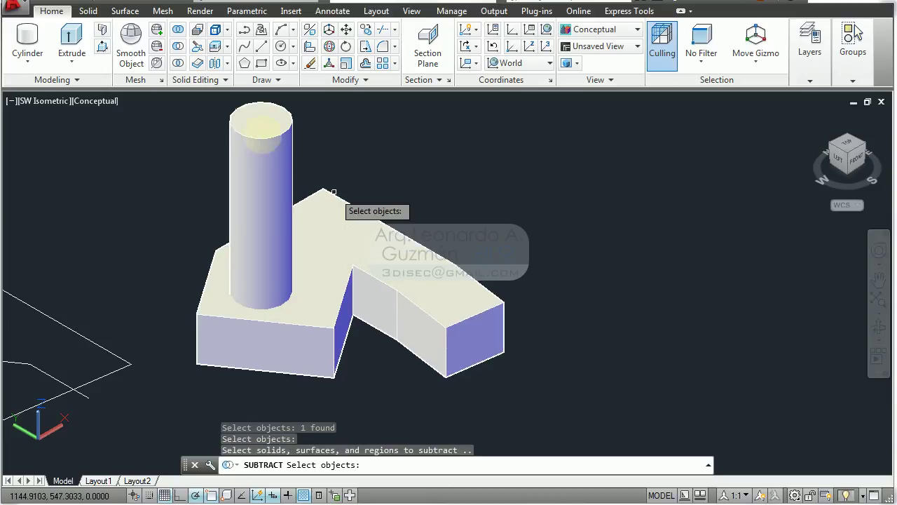
pyautogui.click(244, 131)
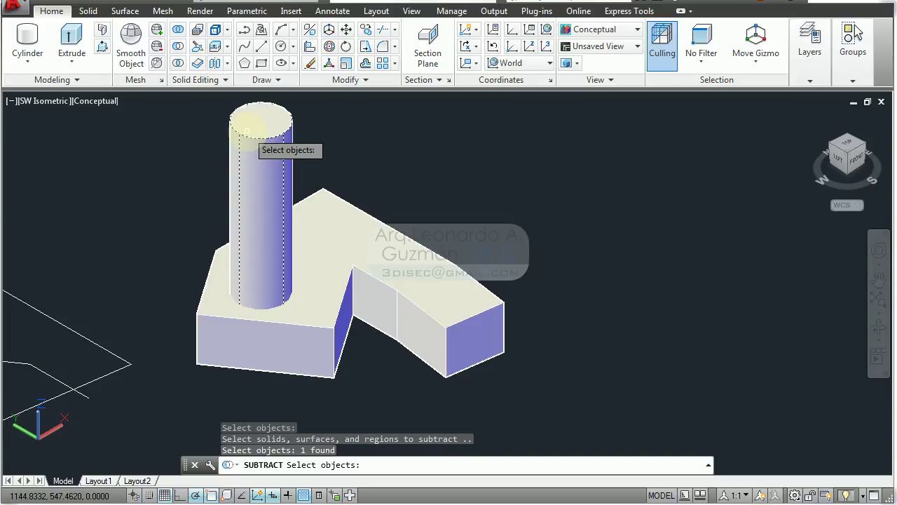
pyautogui.press('Return')
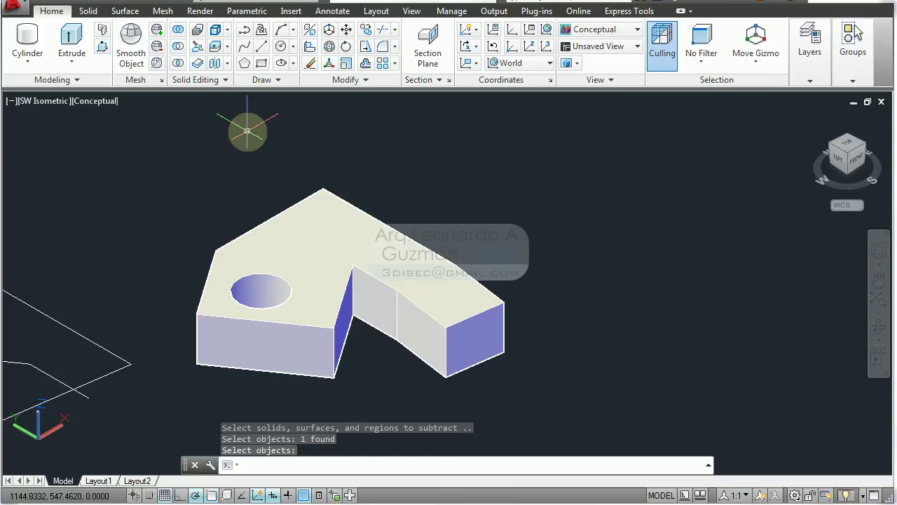
pyautogui.moveTo(300, 200)
pyautogui.keyDown('shift'); pyautogui.mouseDown(button='middle')
pyautogui.moveTo(280, 289)
pyautogui.moveTo(295, 226)
pyautogui.mouseUp(button='middle'); pyautogui.keyUp('shift')
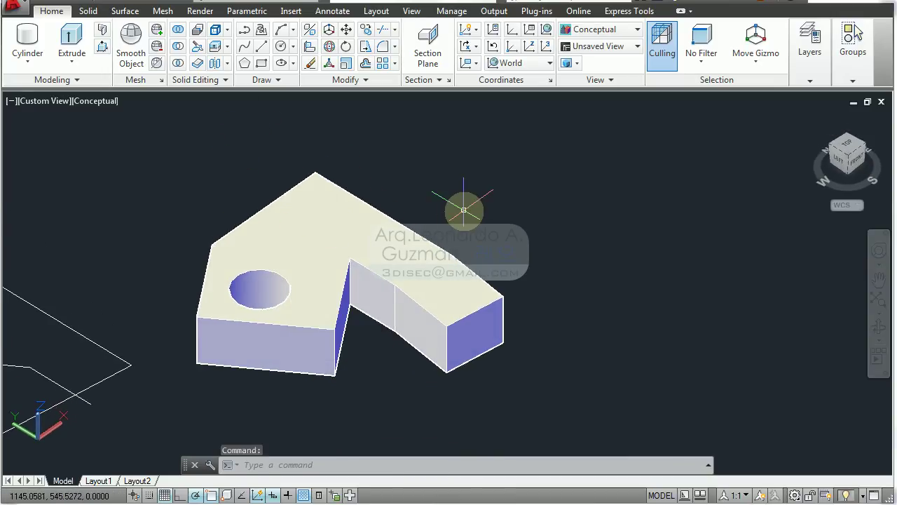
pyautogui.hotkey('ctrl', 'z')
pyautogui.hotkey('ctrl', 'z')
pyautogui.hotkey('ctrl', 'z')
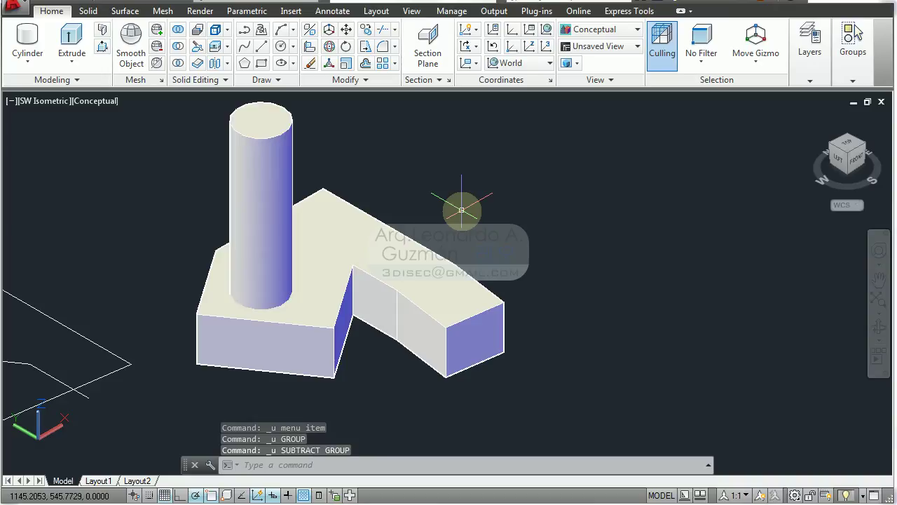
# Step: Intersect the cylinder with the bent base, leaving a short cylinder, and view the result
pyautogui.click(179, 63)
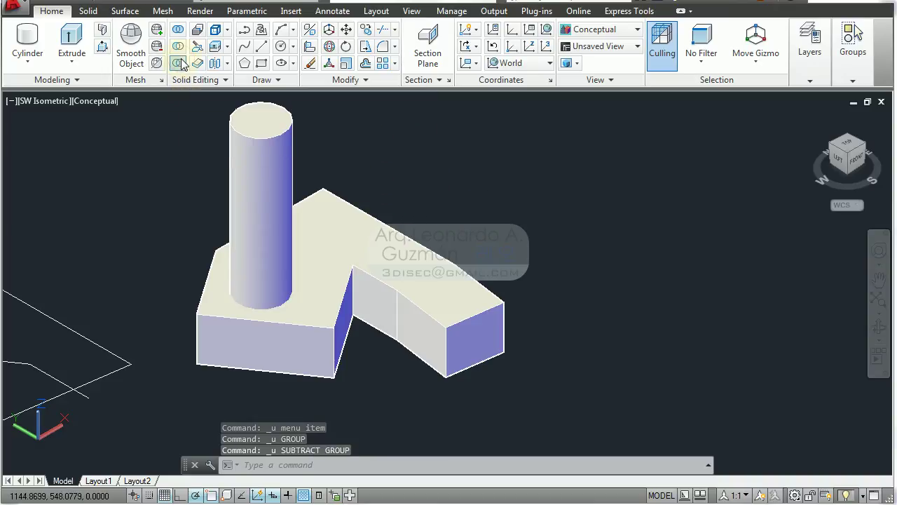
pyautogui.click(251, 133)
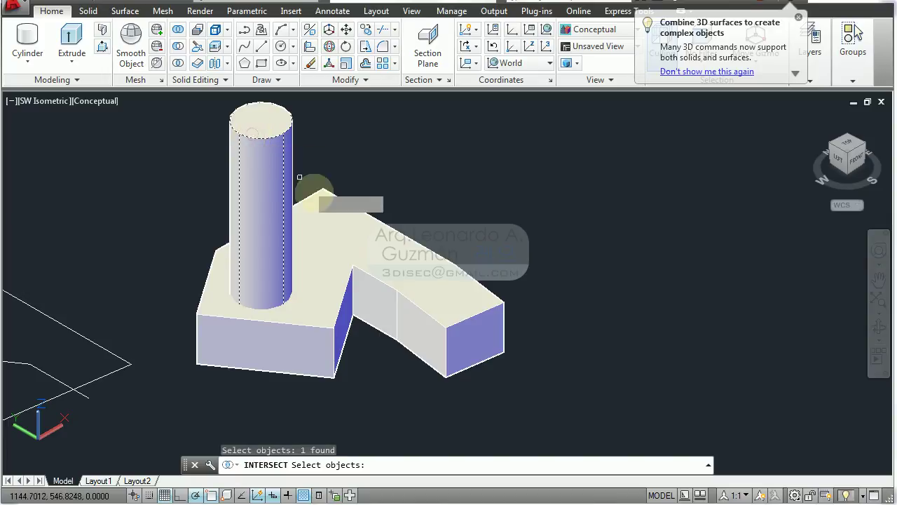
pyautogui.click(330, 218)
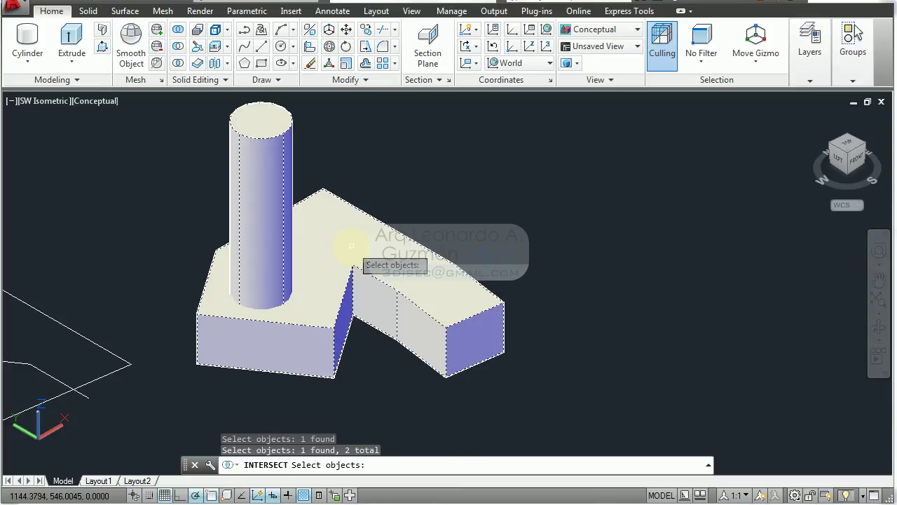
pyautogui.press('Return')
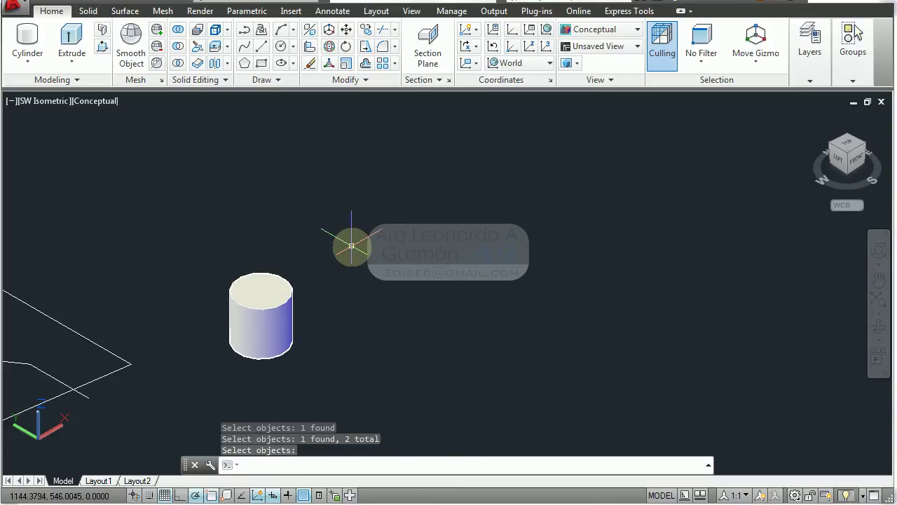
pyautogui.scroll(-4, 472, 264)
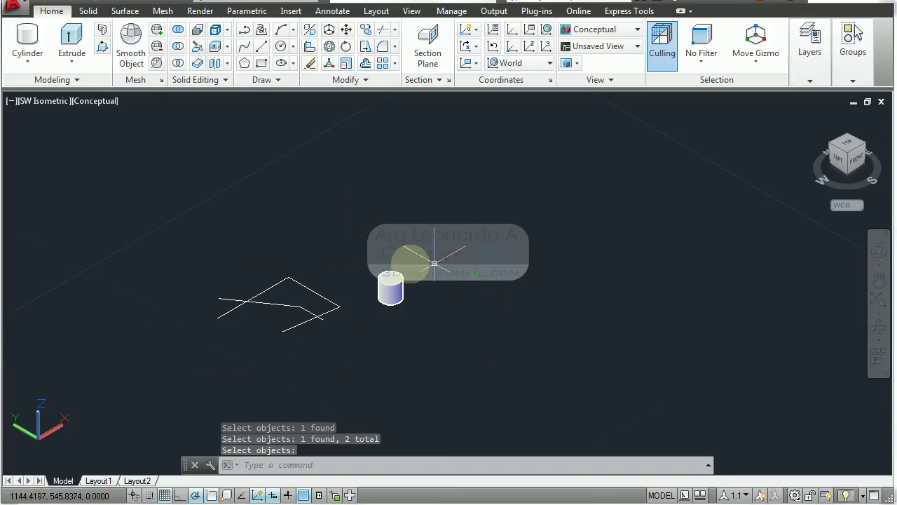
pyautogui.scroll(2, 302, 268)
pyautogui.scroll(2, 302, 269)
pyautogui.moveTo(320, 268); pyautogui.dragTo(344, 236, button='middle')
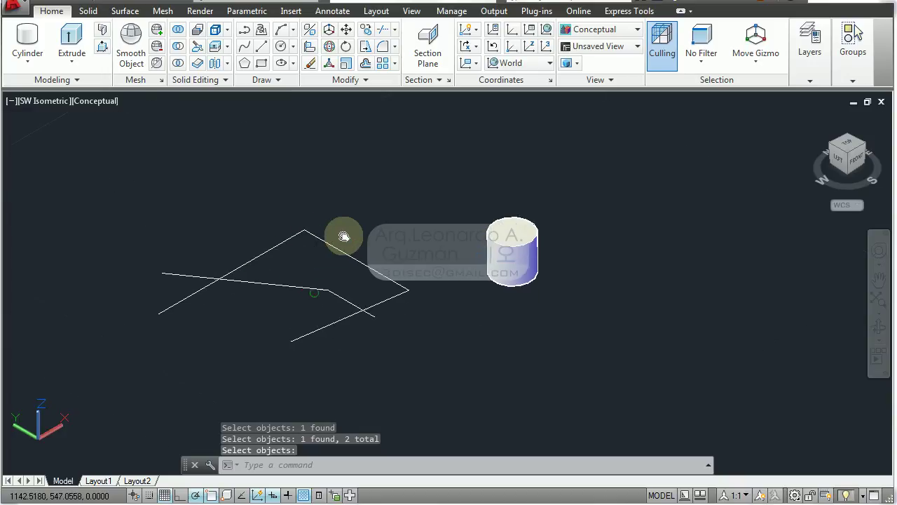